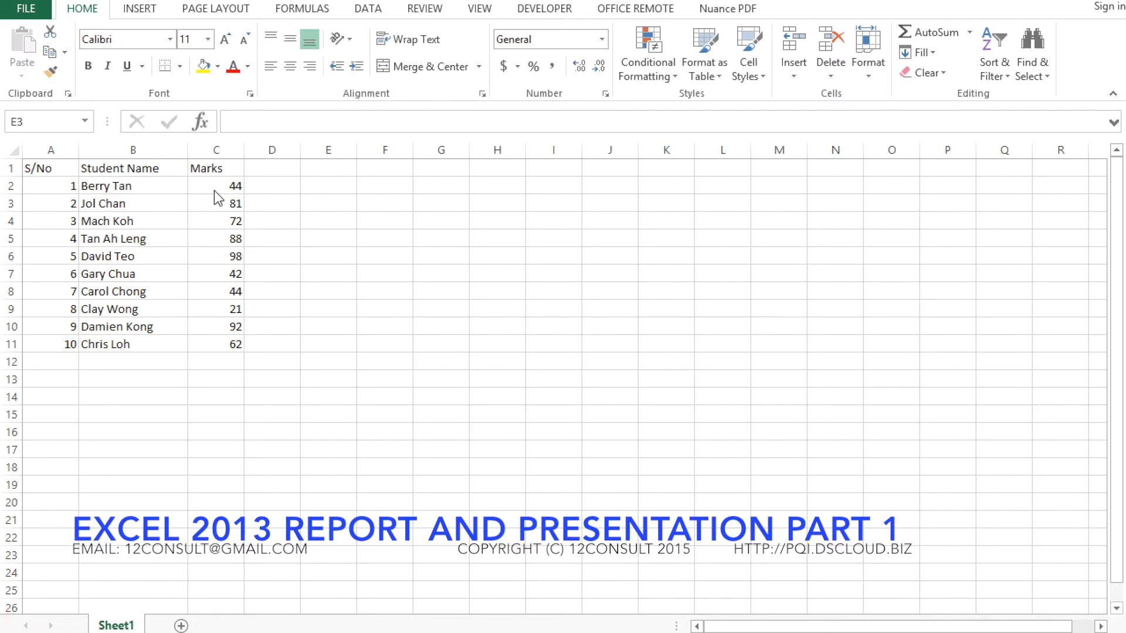
Apply light blue gradient-fill data bars to the marks in C2:C11
left_click(482, 237)
left_click_drag(211, 186, 226, 352)
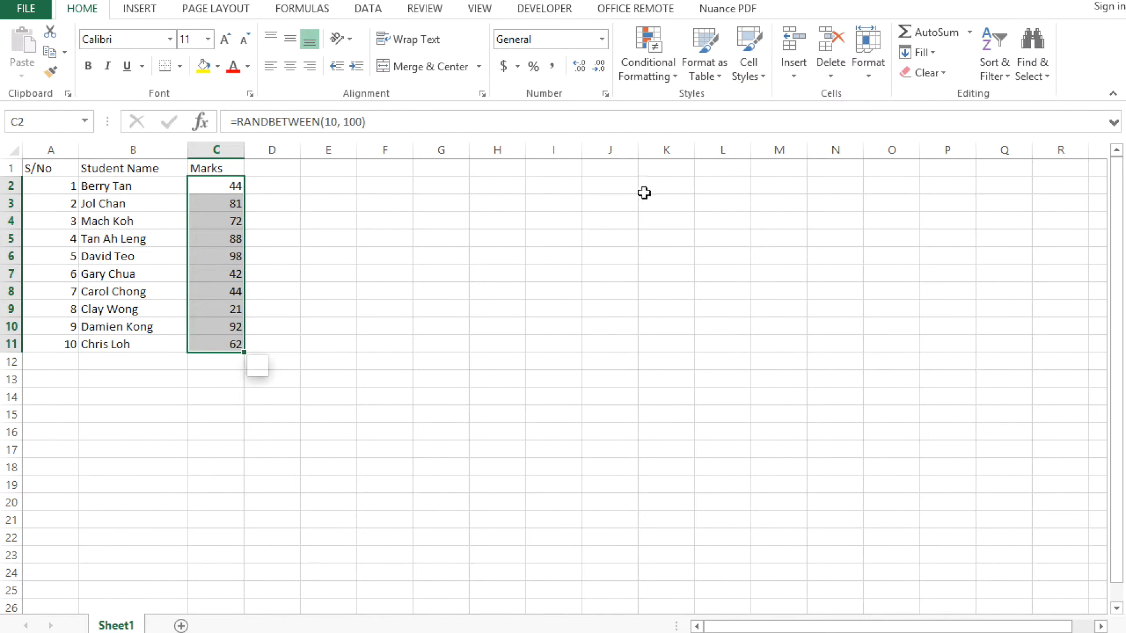
left_click(667, 73)
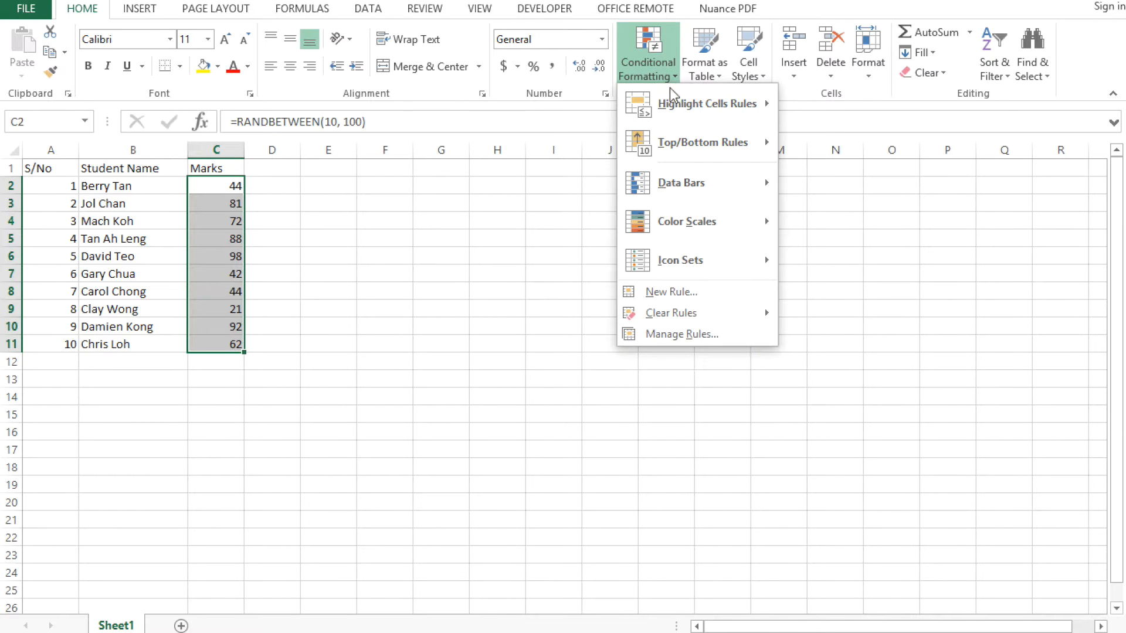
mouse_move(680, 178)
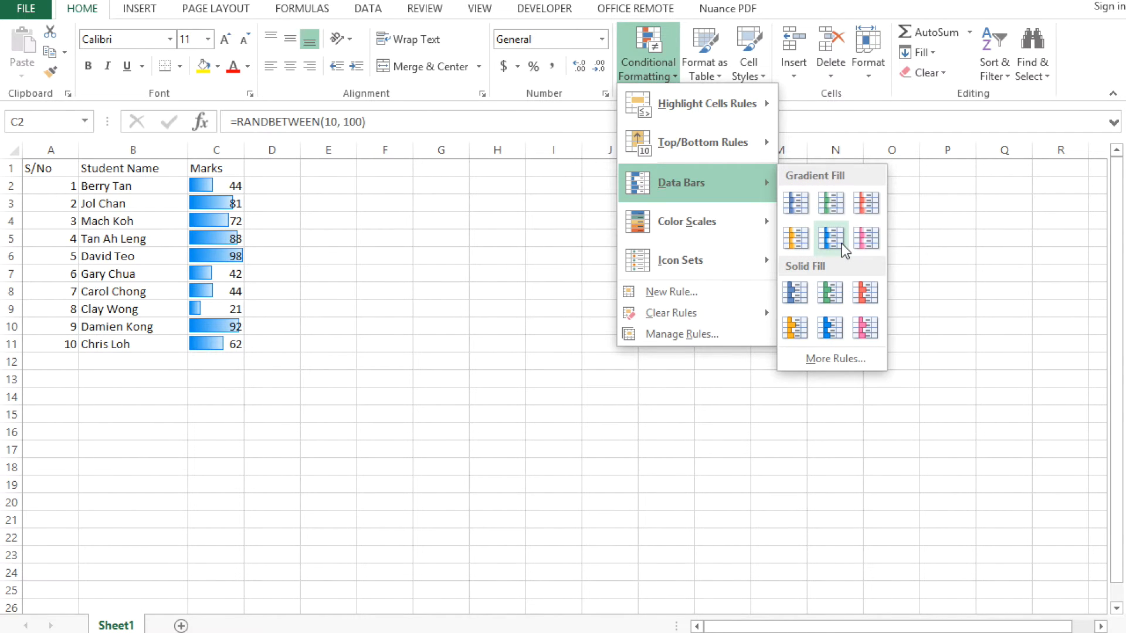
left_click(842, 243)
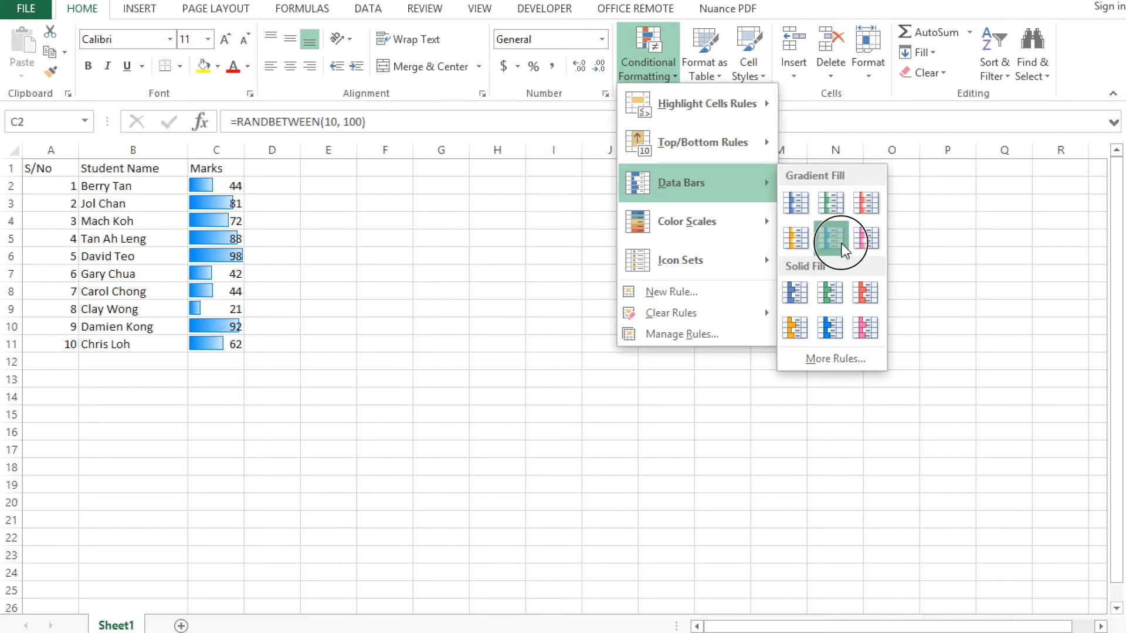
left_click(556, 244)
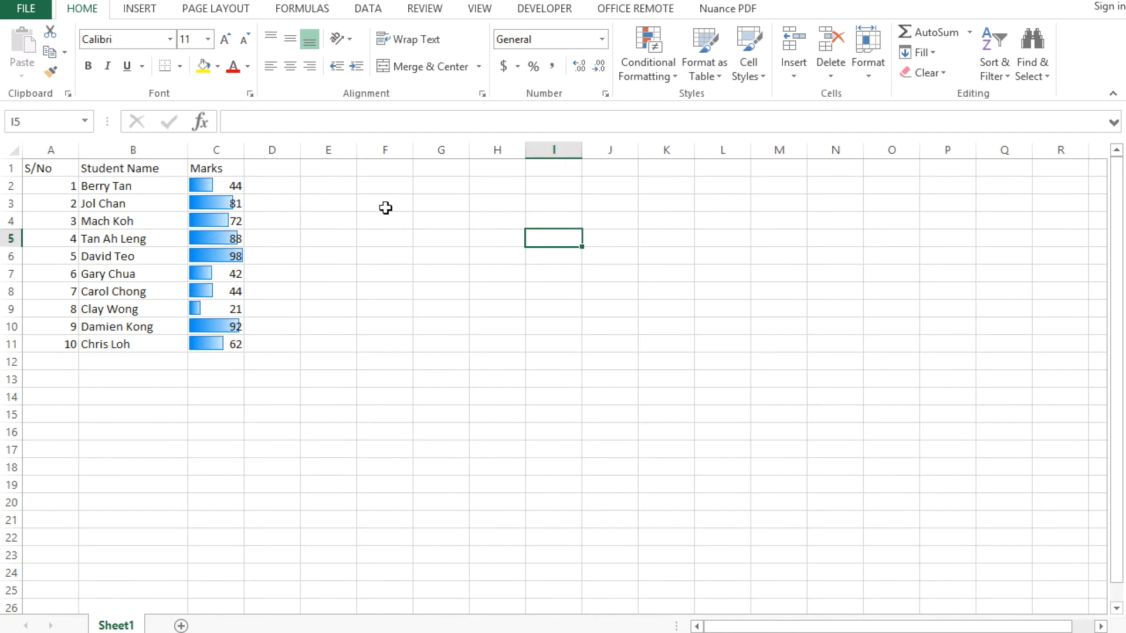
Copy the whole Marks column C and paste it into column D
left_click(231, 150)
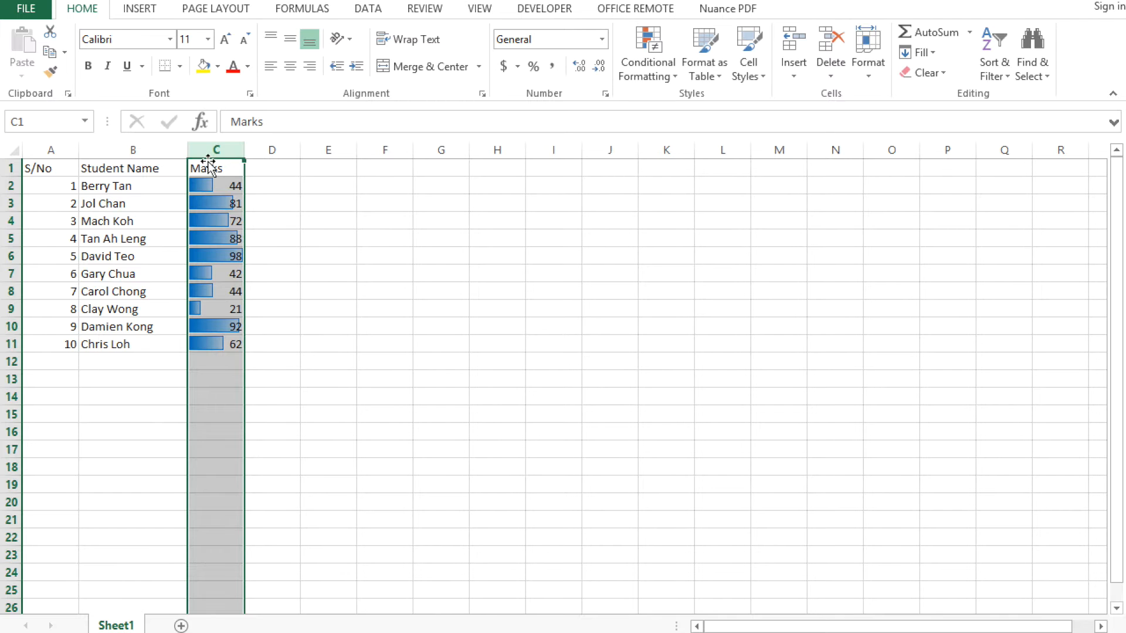
right_click(218, 151)
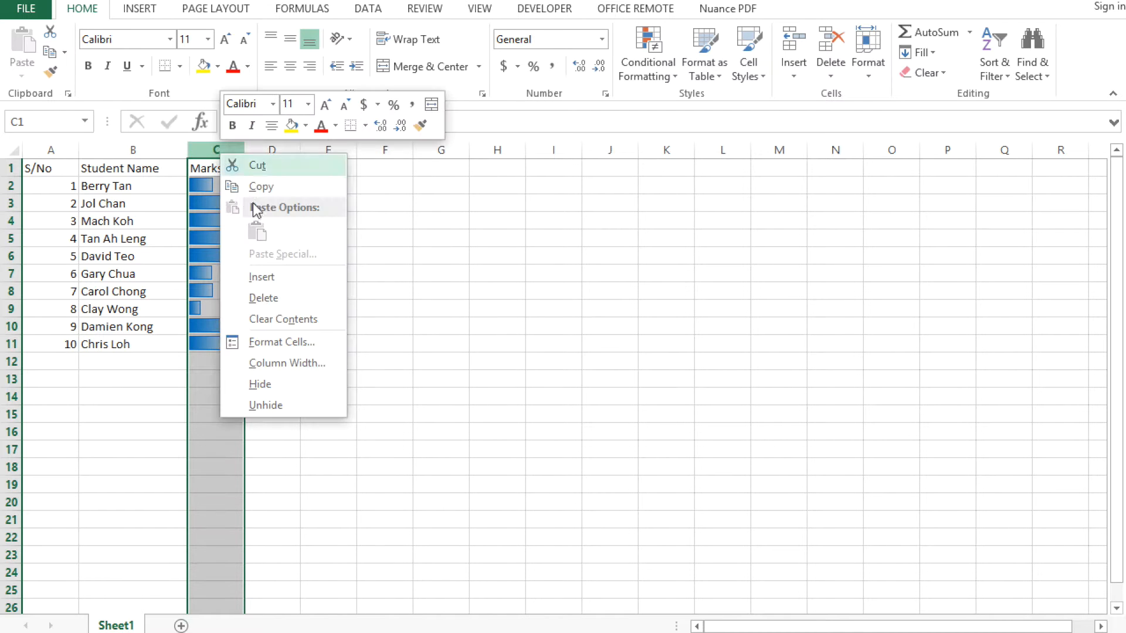
left_click(260, 187)
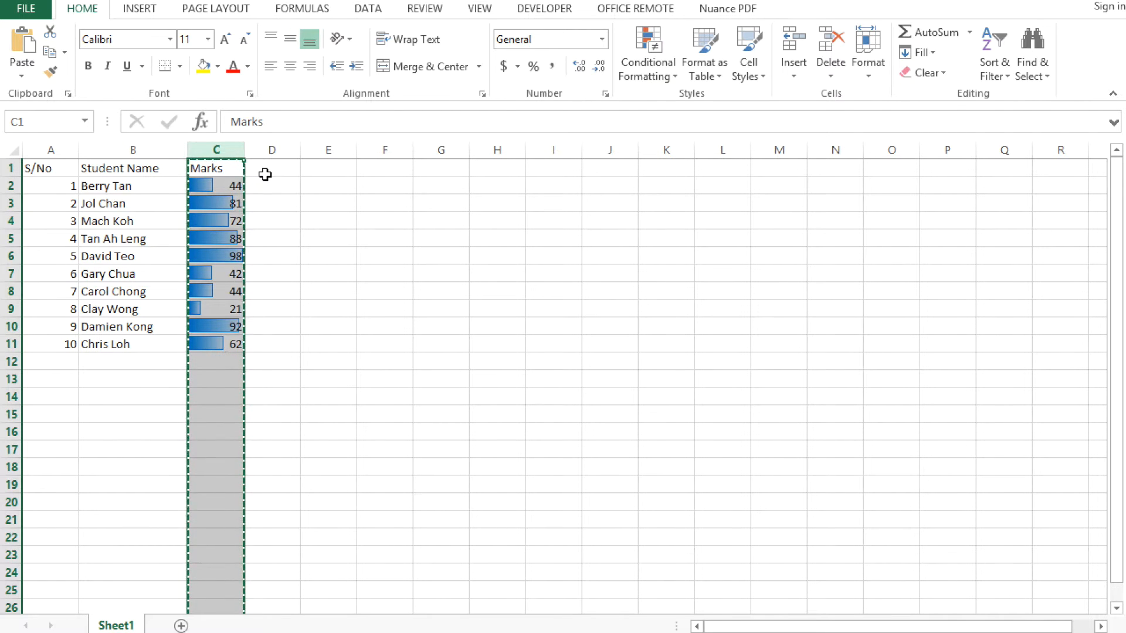
right_click(277, 171)
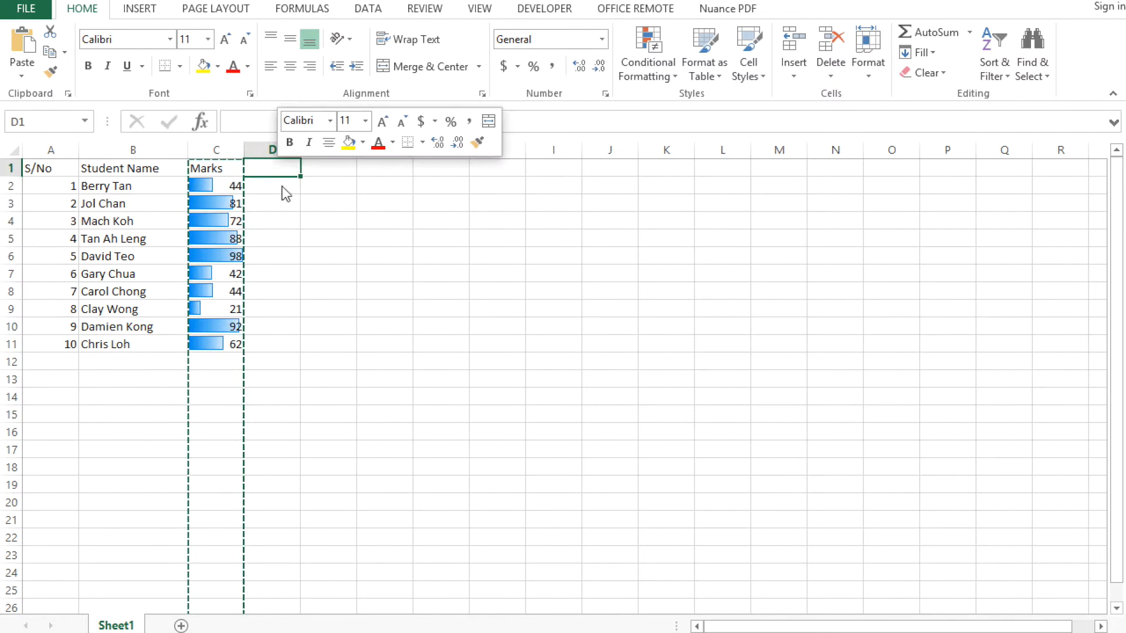
left_click(314, 247)
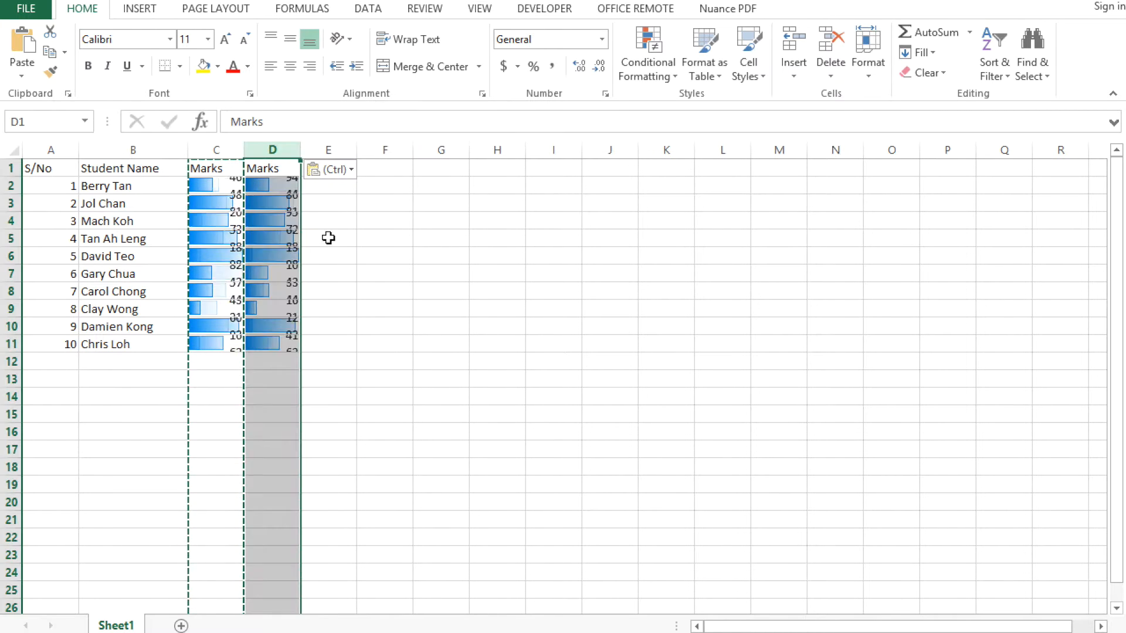
left_click(327, 237)
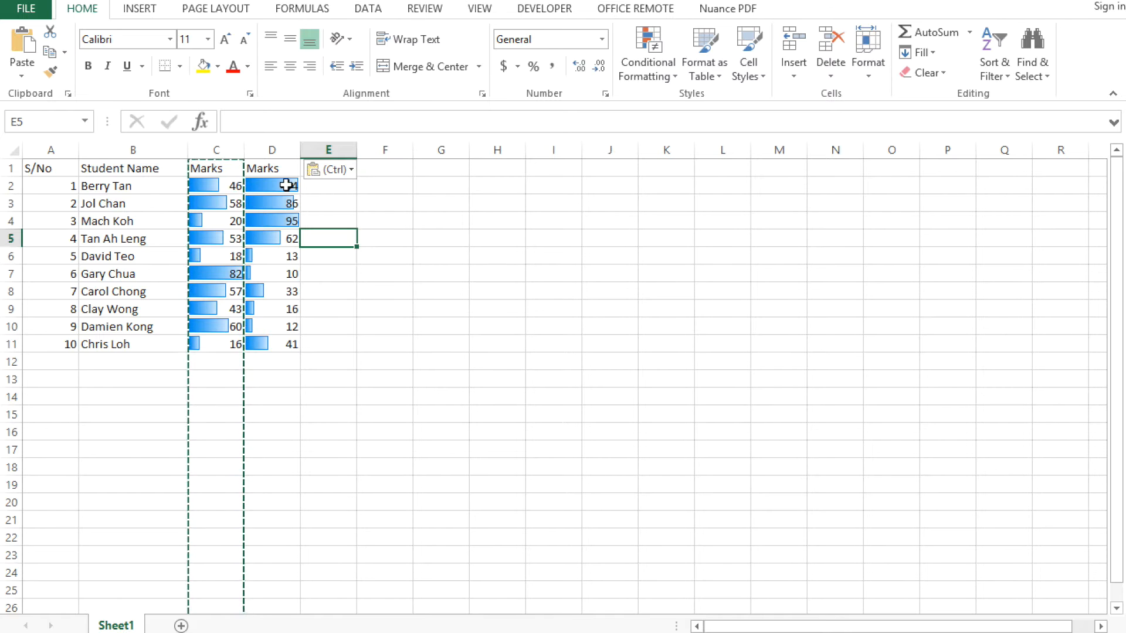
Create a new conditional formatting rule for D2:D11 that formats all cells by value with the Data Bar style
left_click(286, 186)
left_click_drag(284, 182, 271, 360)
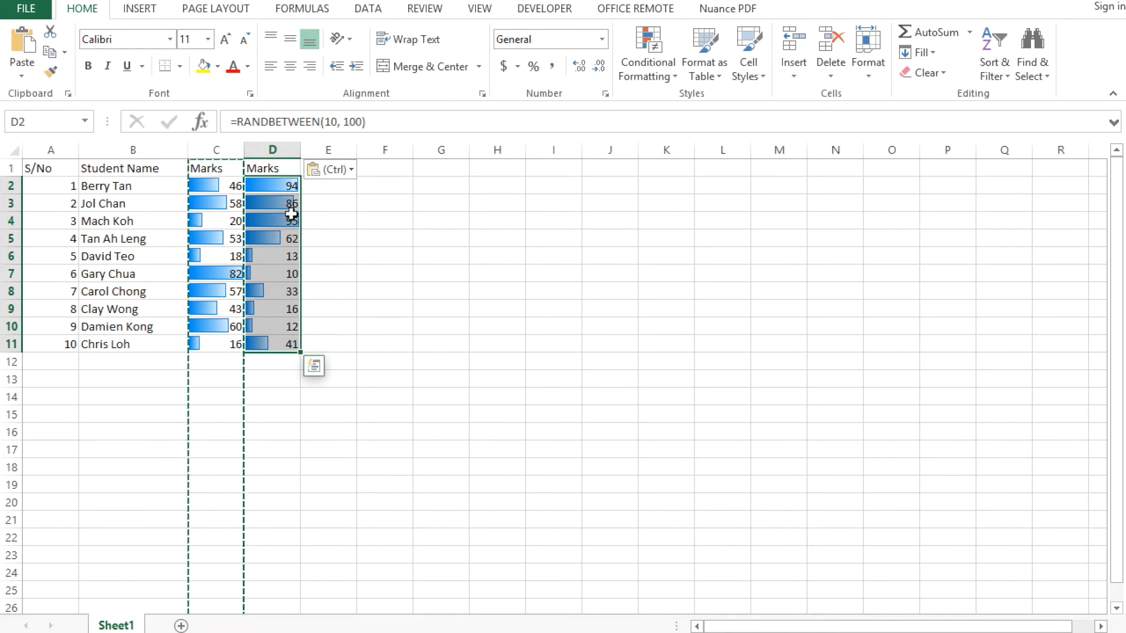
left_click(663, 77)
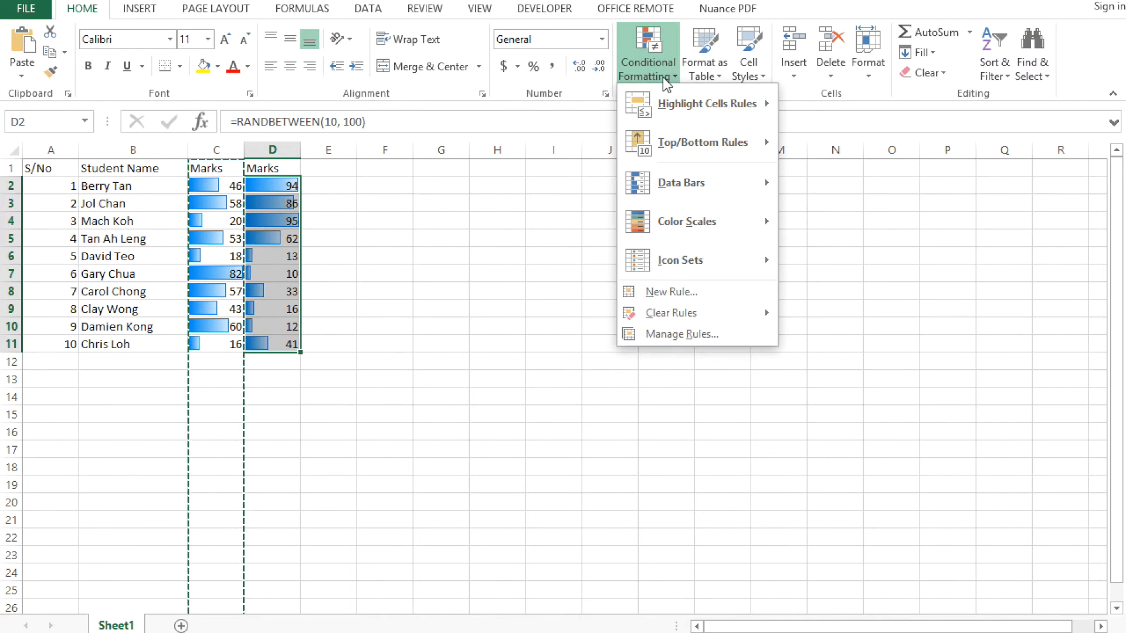
left_click(699, 335)
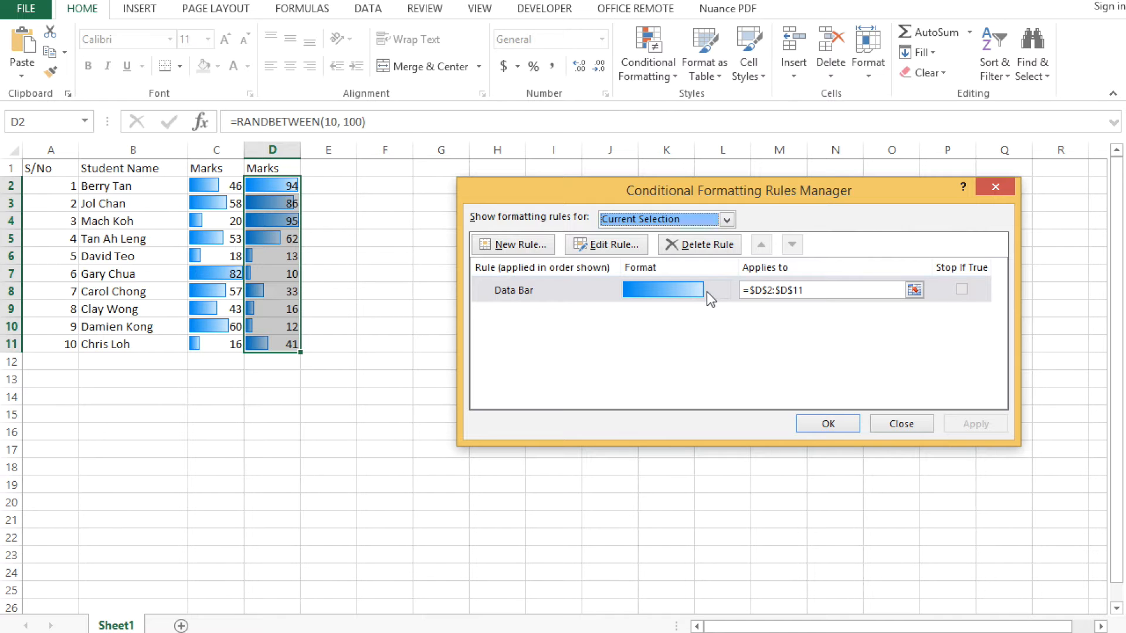
left_click(509, 245)
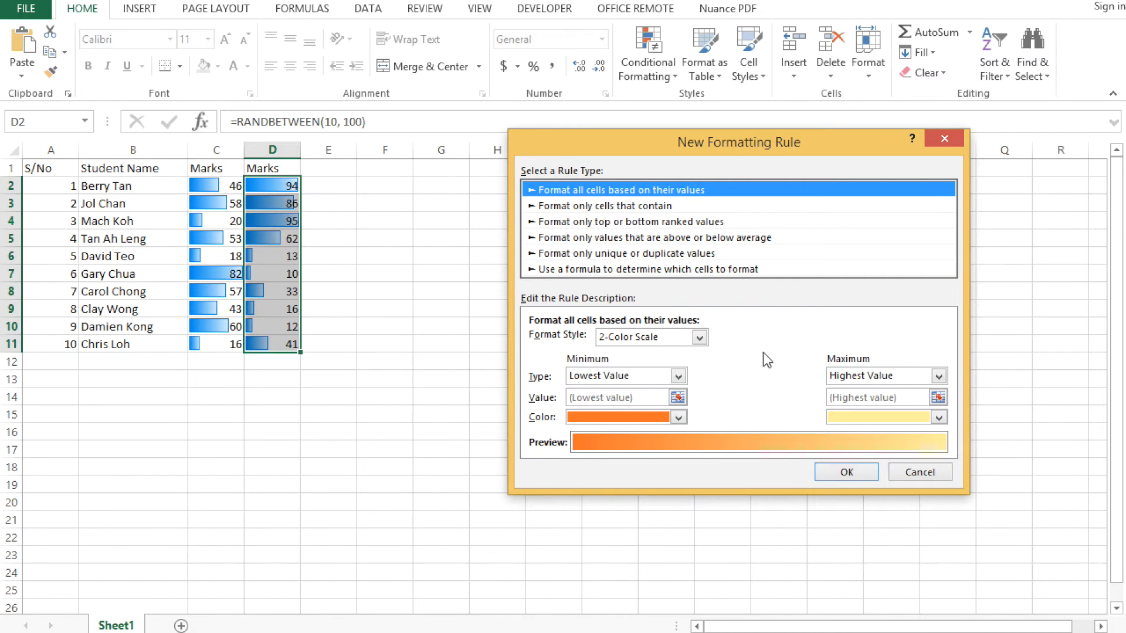
left_click(699, 337)
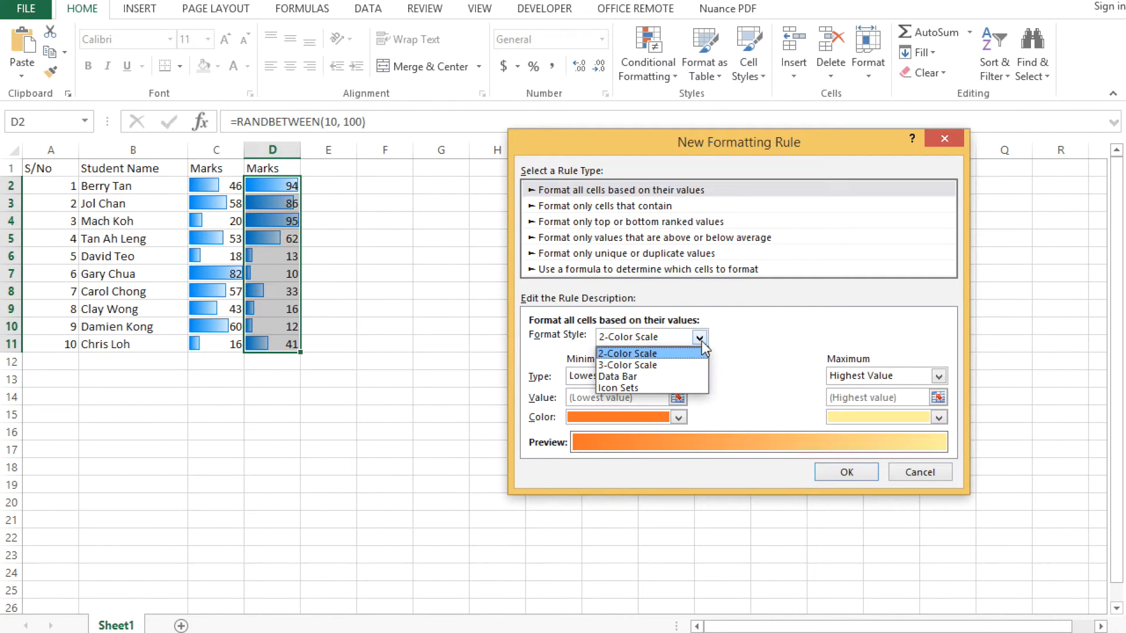
left_click(671, 377)
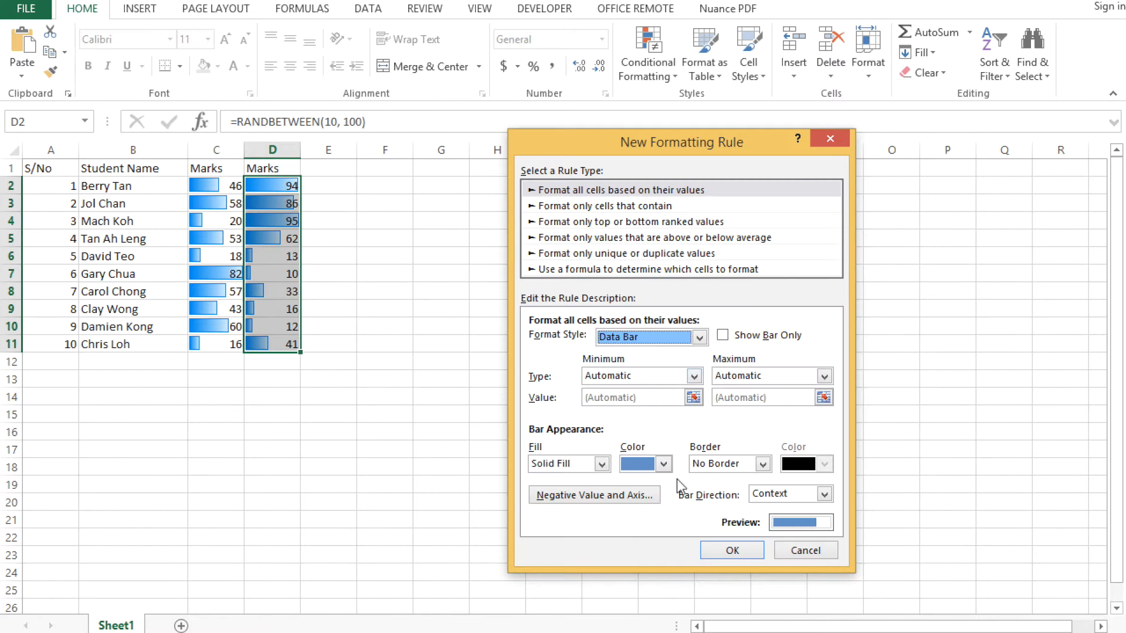
Set the new rule's bar fill to Gradient Fill and apply it to the marks in column D
left_click(600, 464)
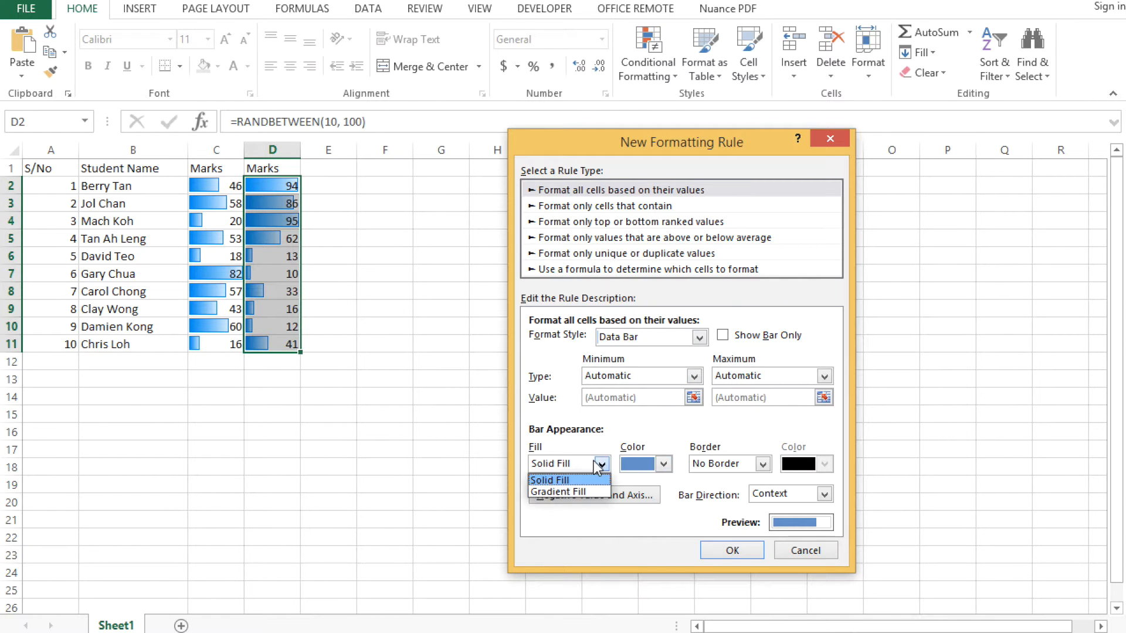
left_click(560, 492)
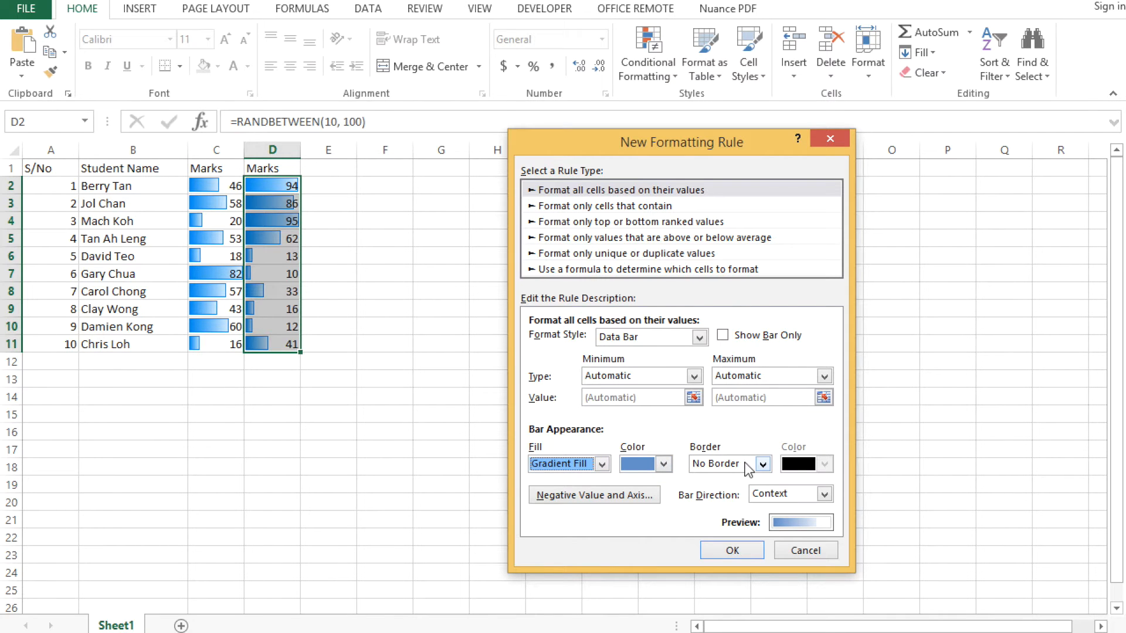
left_click(738, 554)
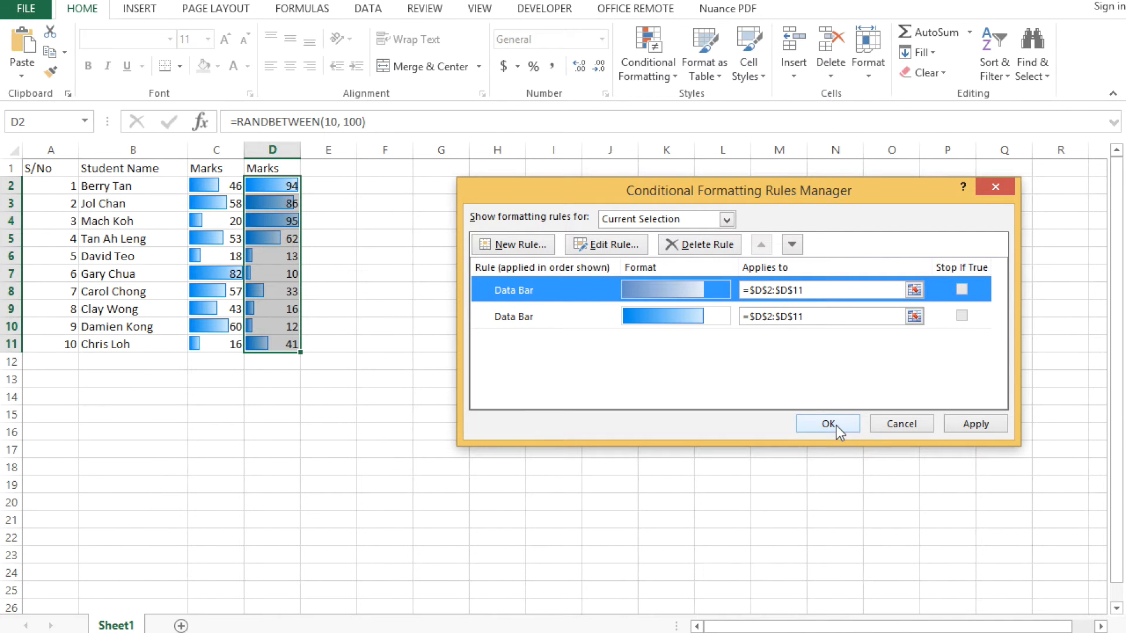
left_click(960, 427)
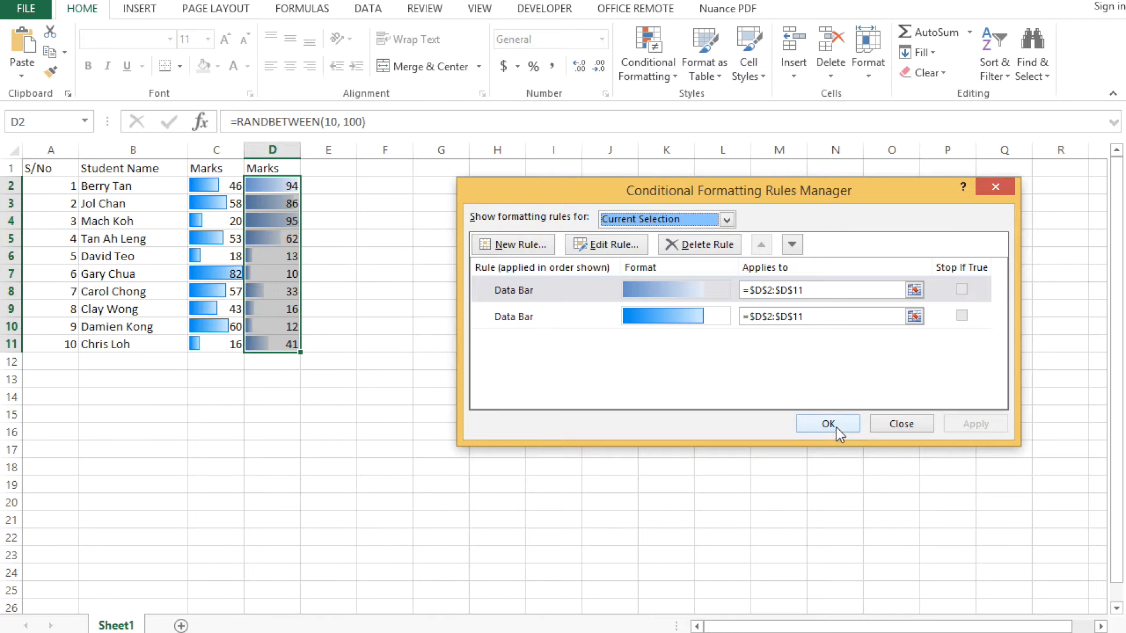
left_click(828, 424)
left_click(543, 346)
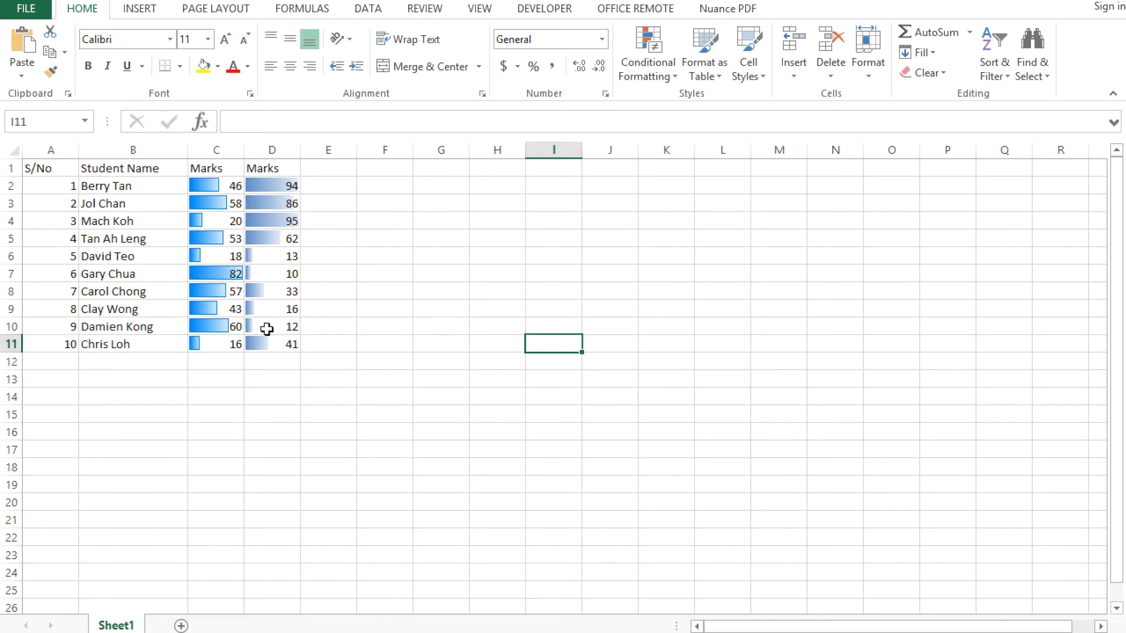
Rename the C1 header as "Continuous Assessment TestMarks" and fit column C's width to it
left_click_drag(245, 150, 276, 154)
left_click(240, 166)
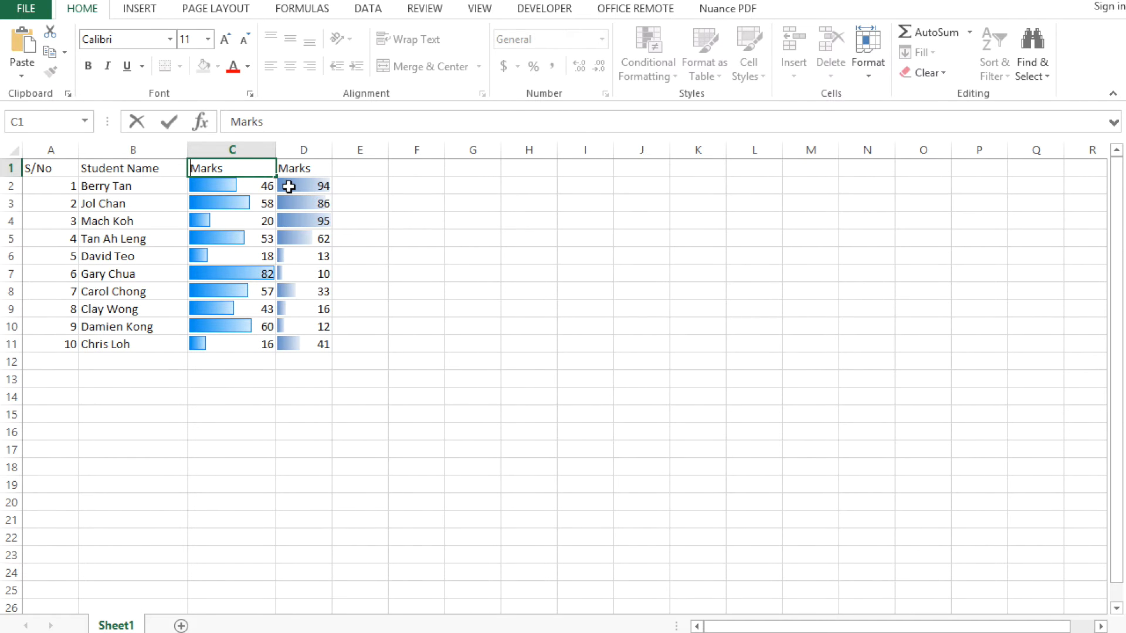
type("Contin")
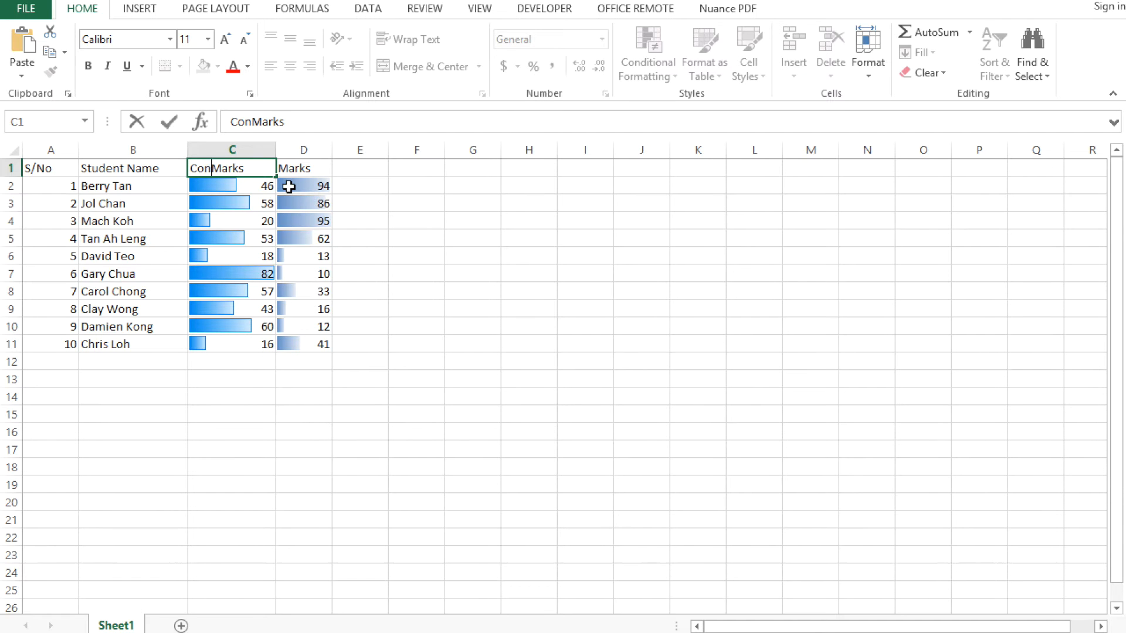
type("uous Asses")
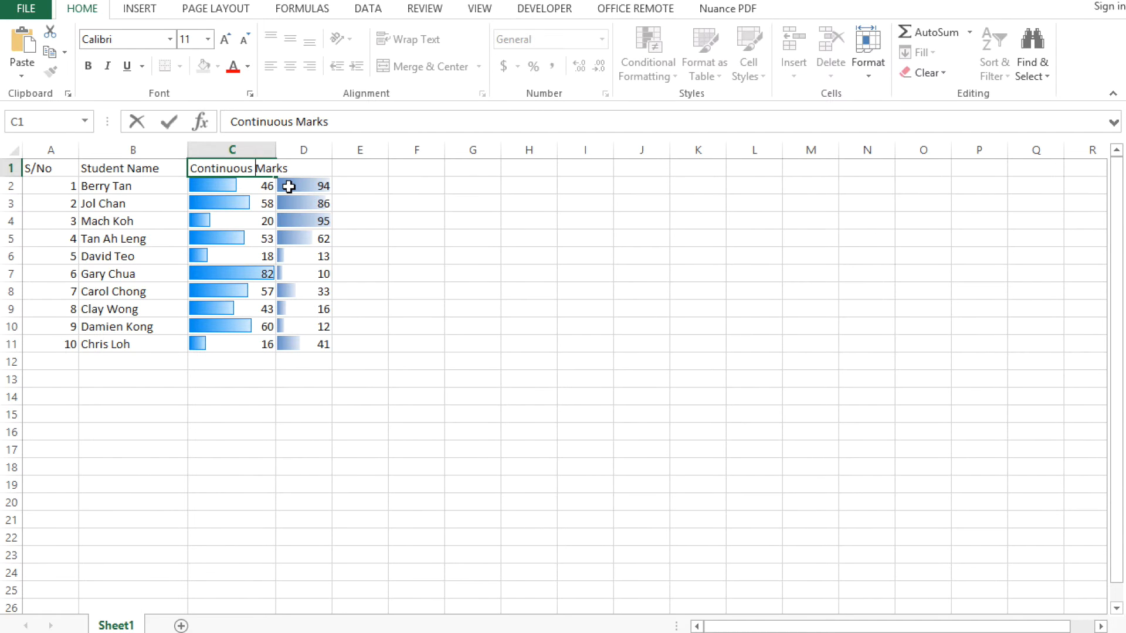
type("sment Test")
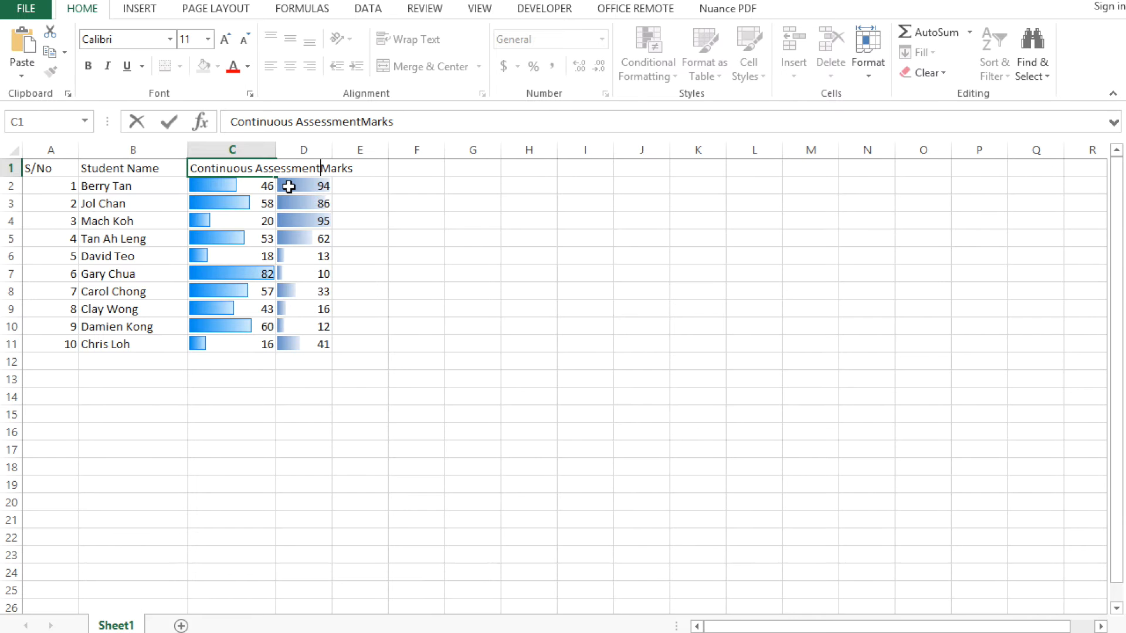
key("Return")
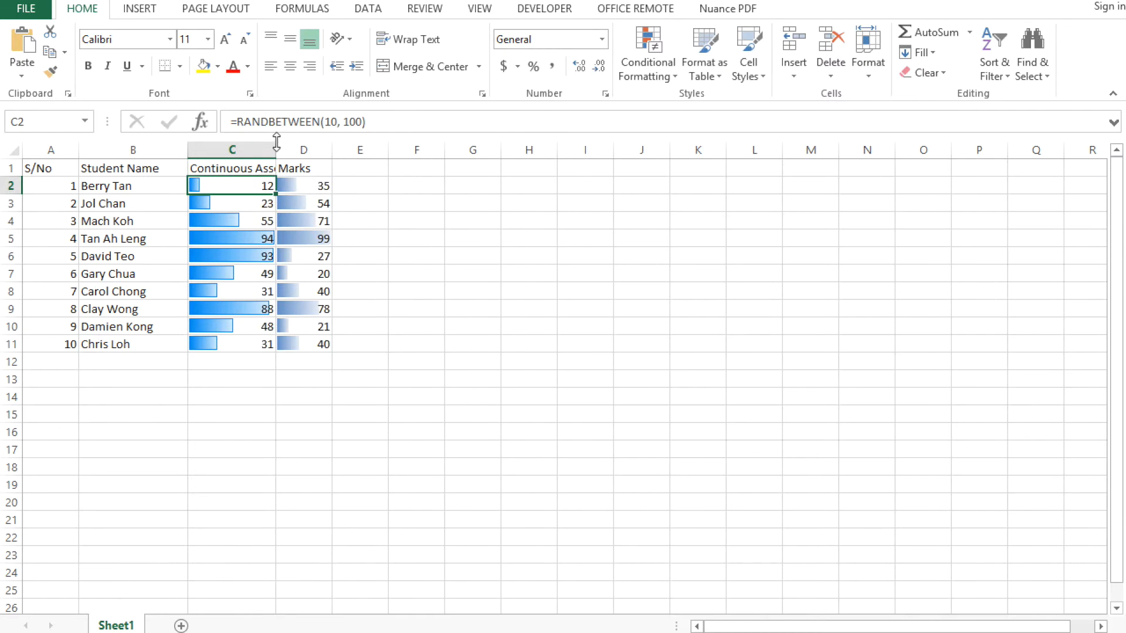
double_click(276, 150)
Rename the D1 header as "Examination Marks" and widen column D so the whole header fits
left_click(410, 169)
double_click(405, 169)
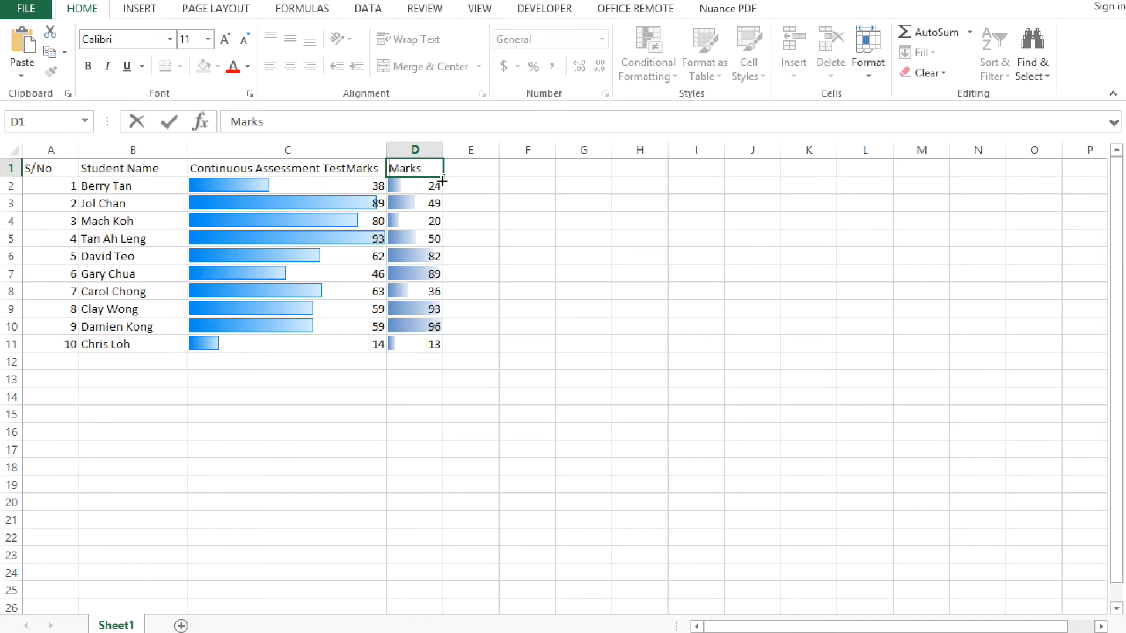
type("Examination")
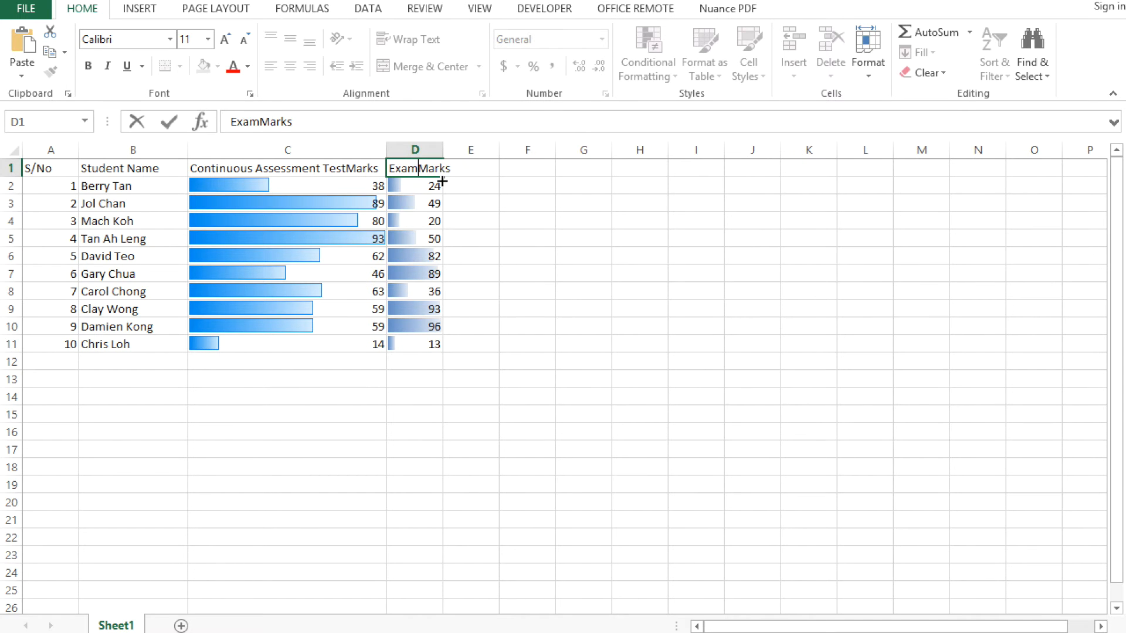
key("Return")
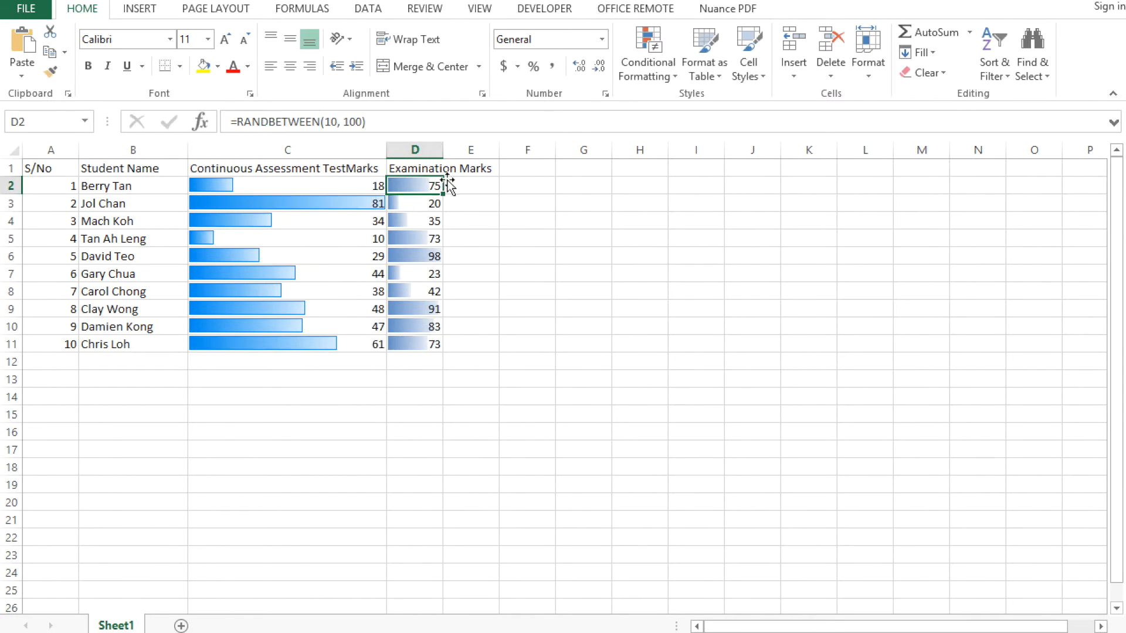
left_click_drag(442, 150, 551, 158)
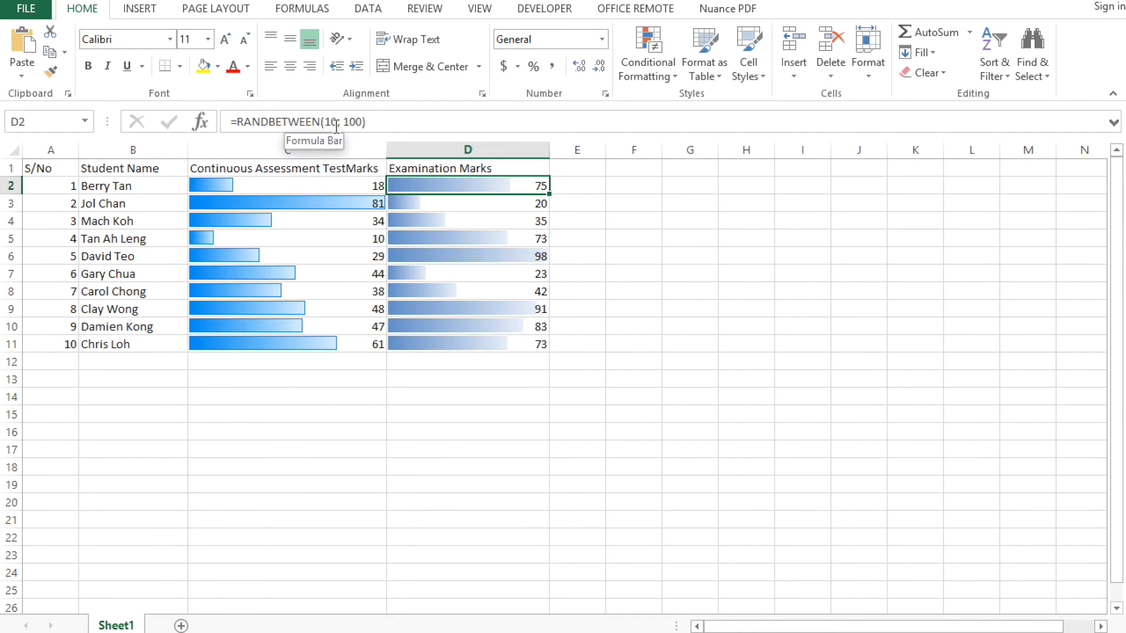
left_click(459, 167)
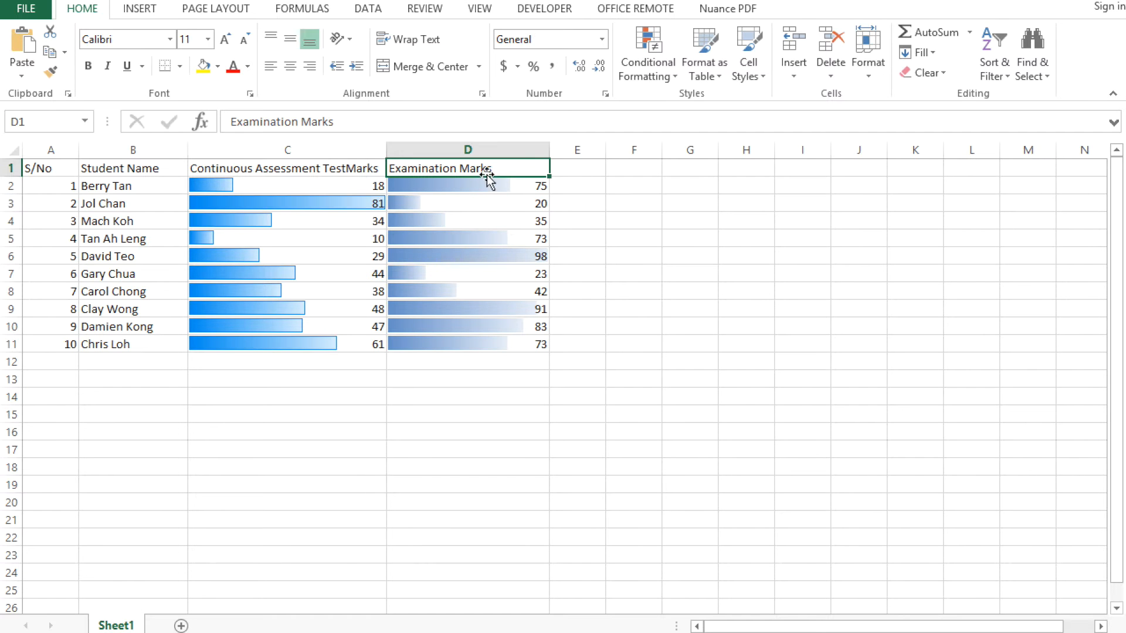
Format A1:D11 as a table with headers using Table Style Light 1
left_click_drag(51, 168, 479, 346)
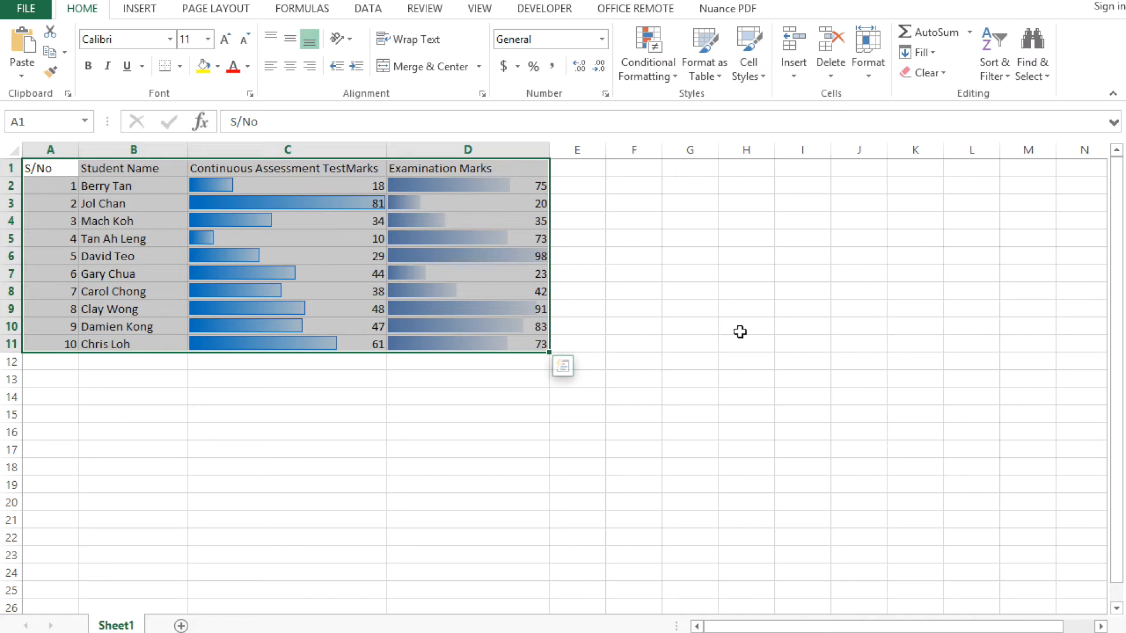
left_click(711, 80)
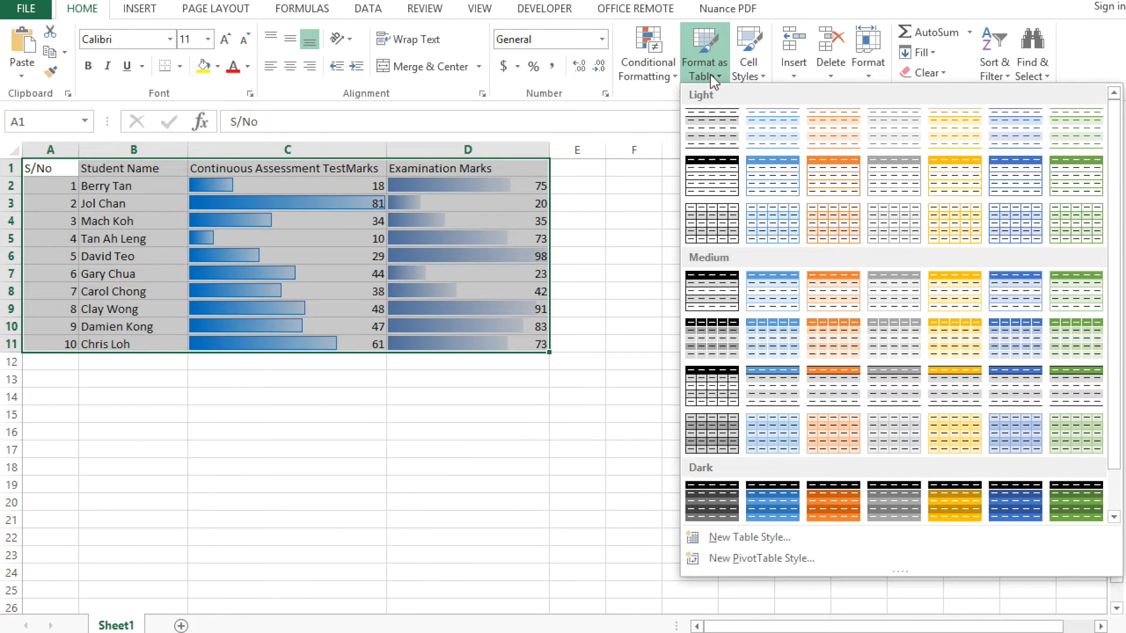
left_click(719, 133)
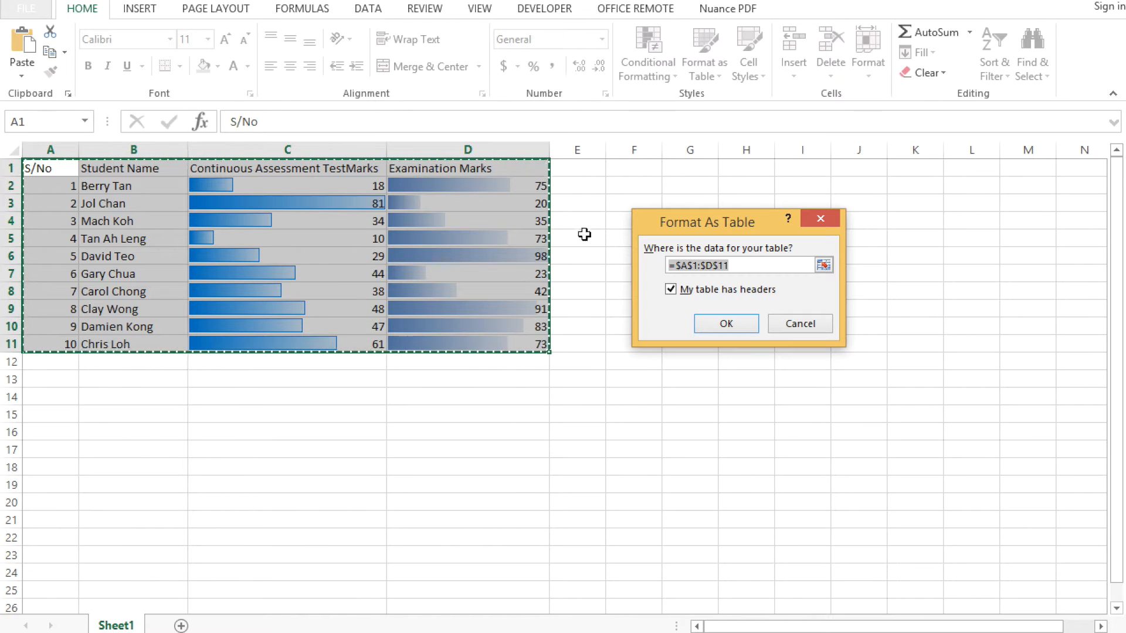
left_click(711, 322)
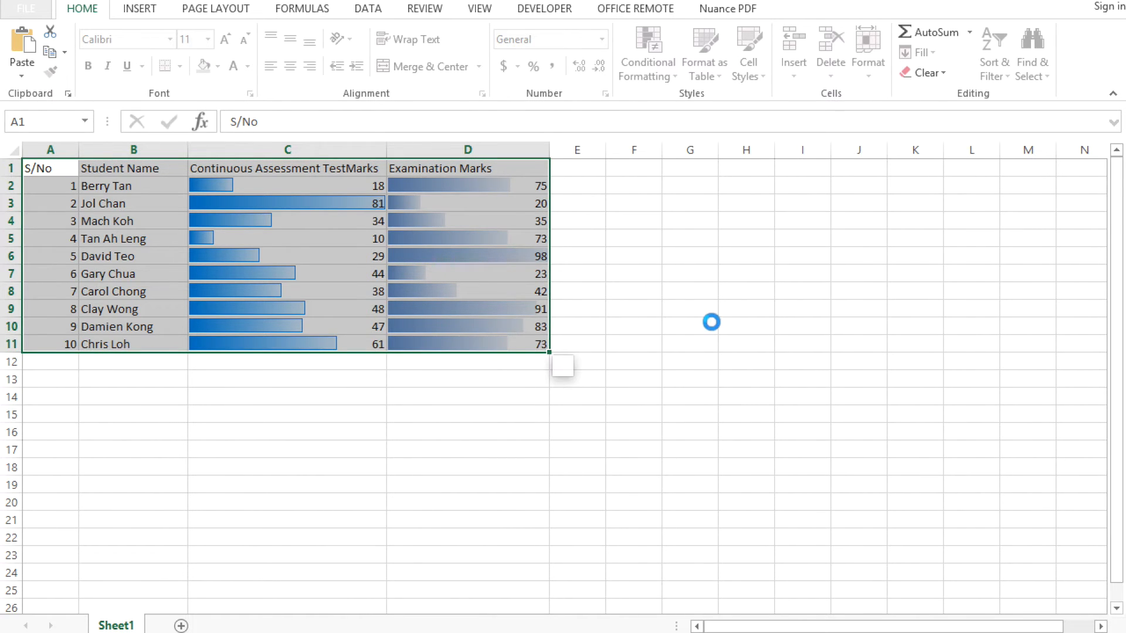
left_click(701, 336)
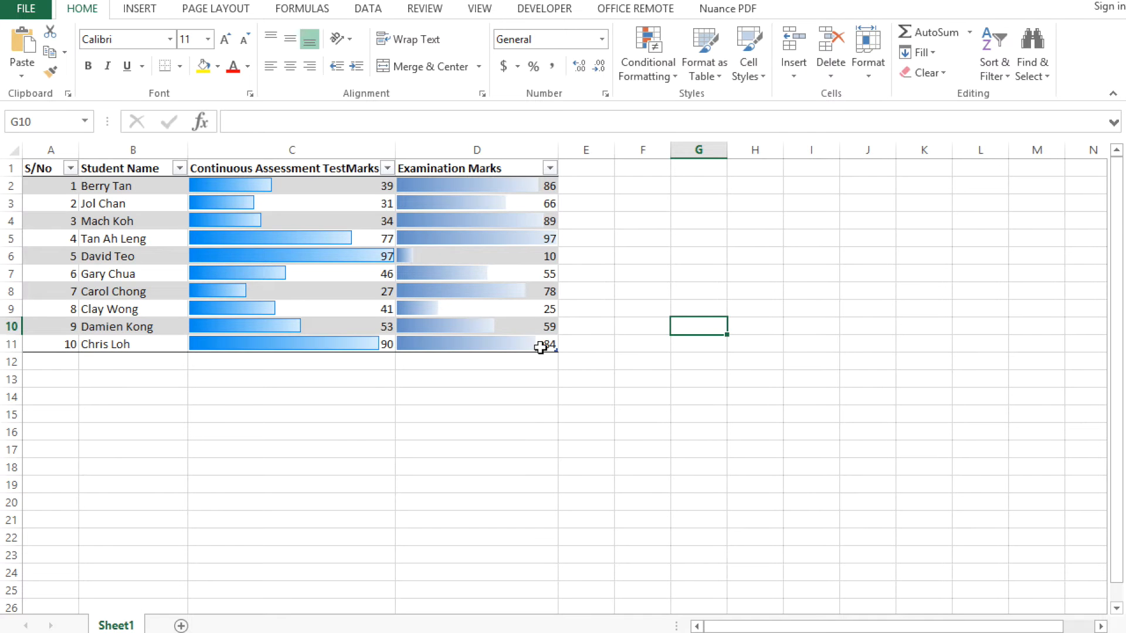
Copy the marks table A1:D11 to F1 and fit columns G, H and I of the copy to their contents
left_click_drag(536, 344, 37, 159)
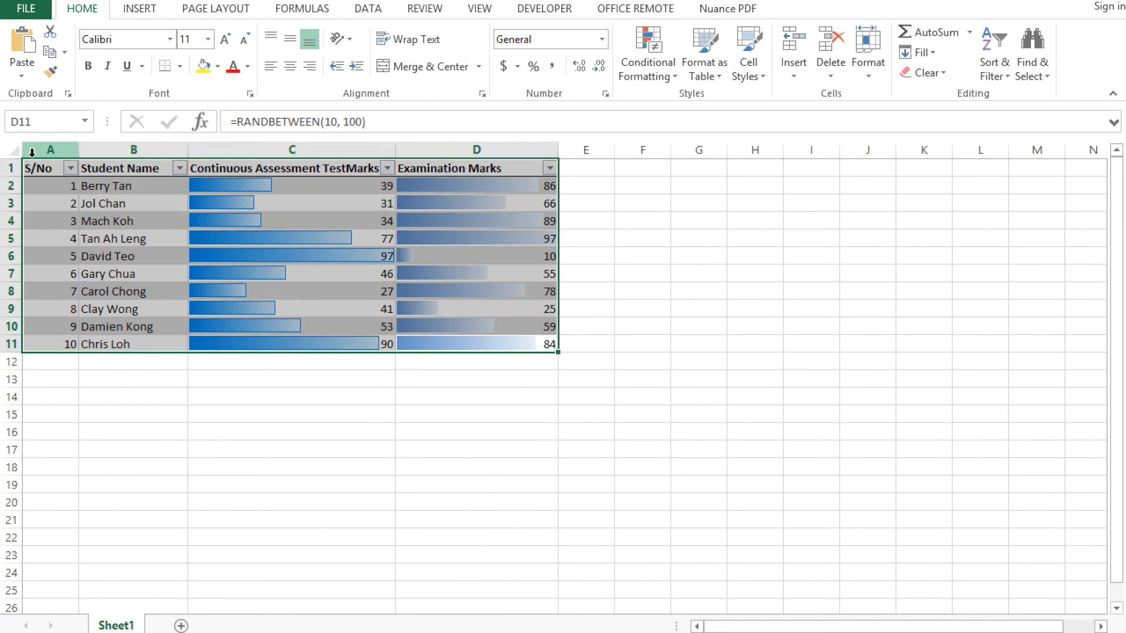
key("ctrl+c")
left_click(635, 169)
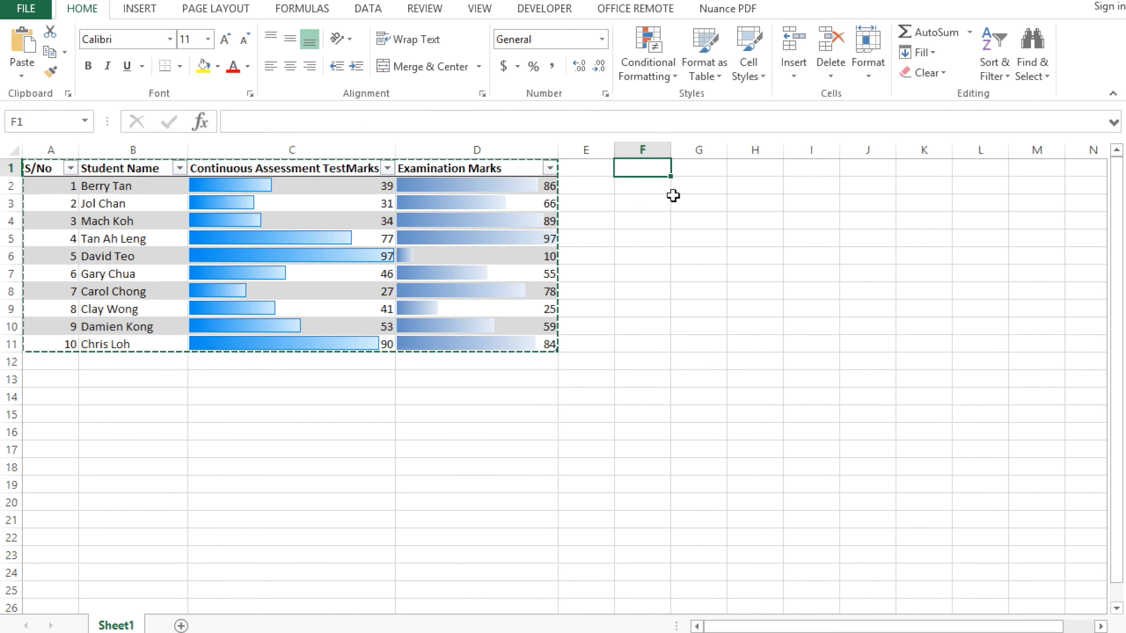
key("ctrl+v")
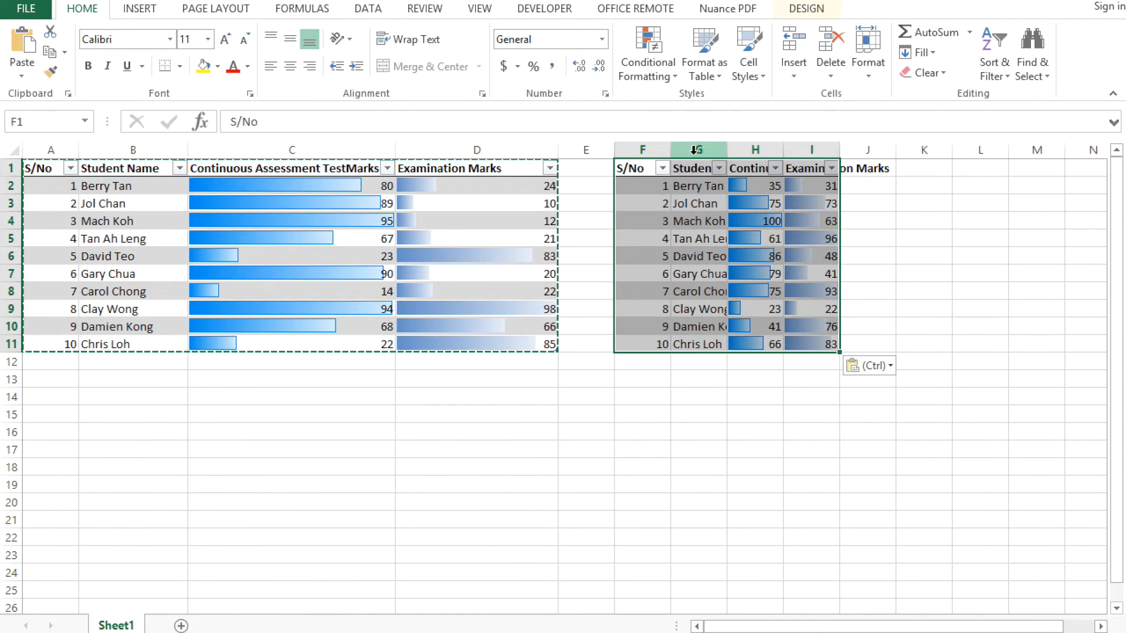
double_click(727, 150)
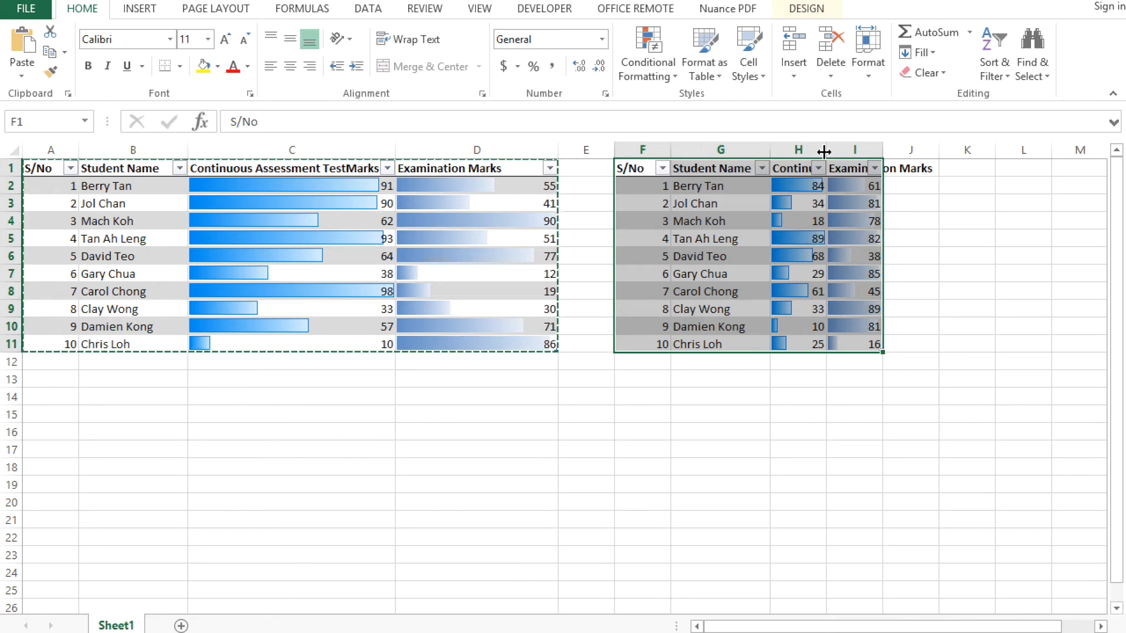
double_click(823, 151)
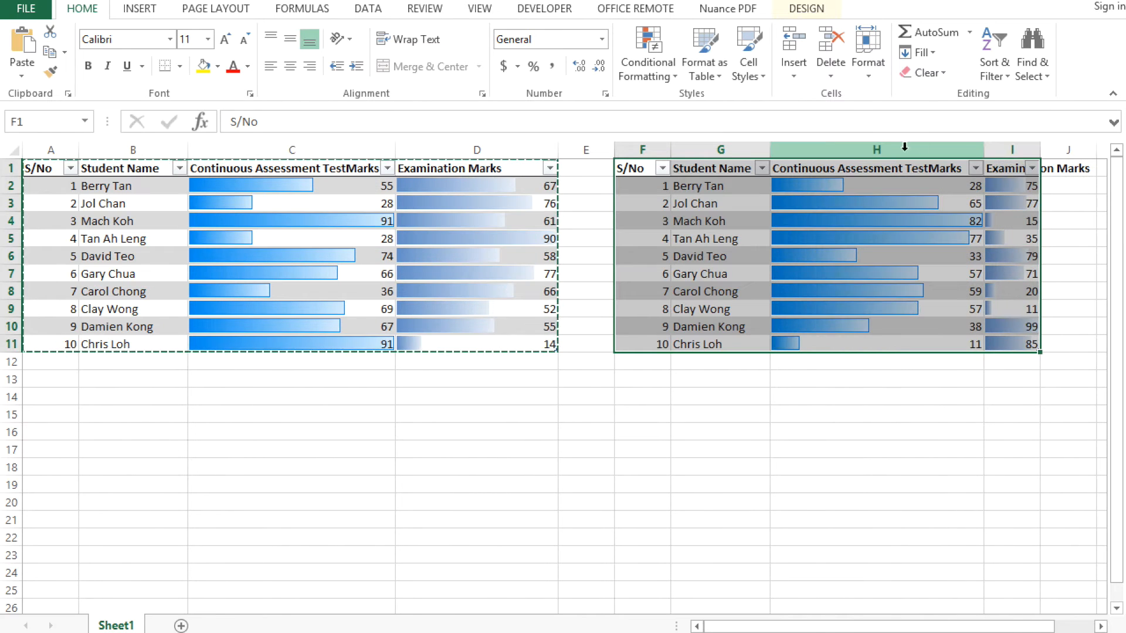
double_click(1041, 155)
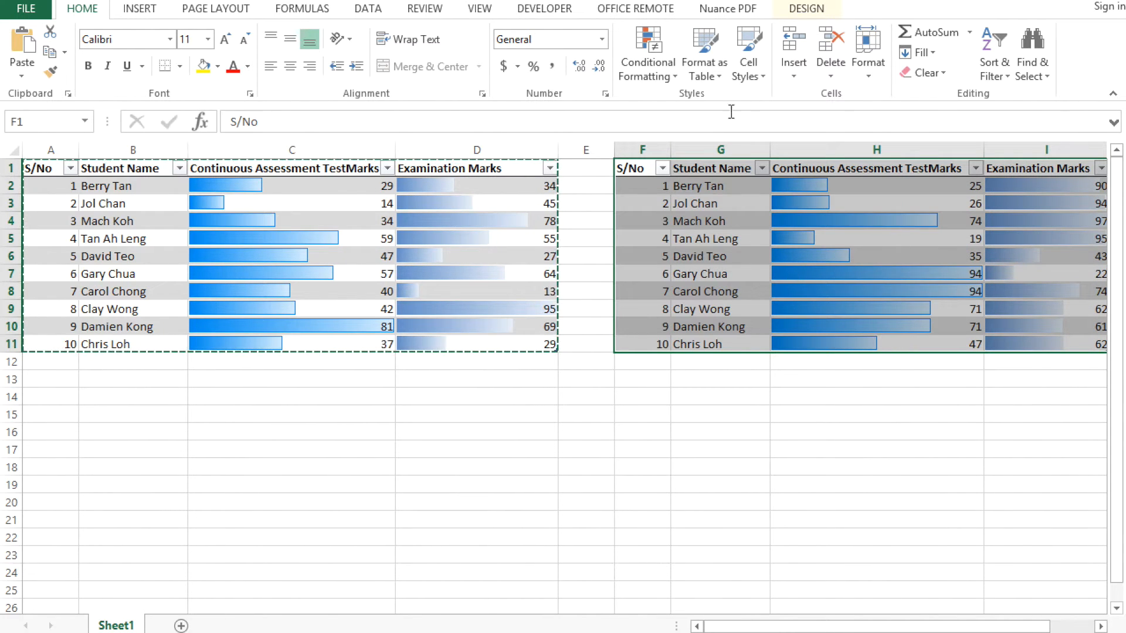
Restyle the copied table at F1 with the Medium table style that has a dark blue header and grey banded rows
left_click(720, 80)
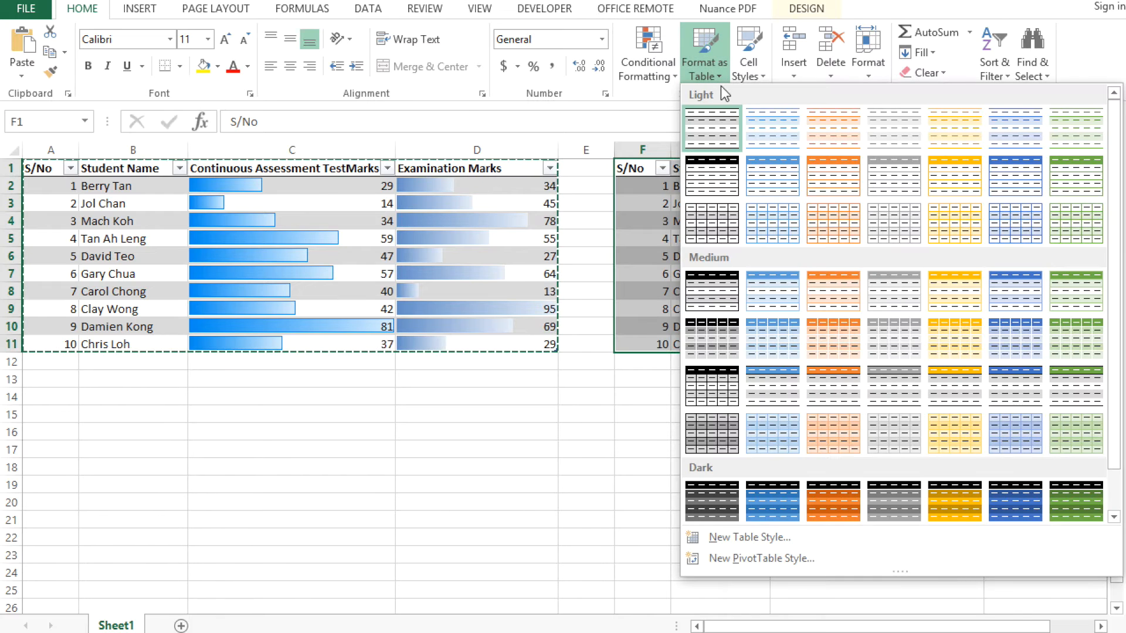
left_click(1015, 402)
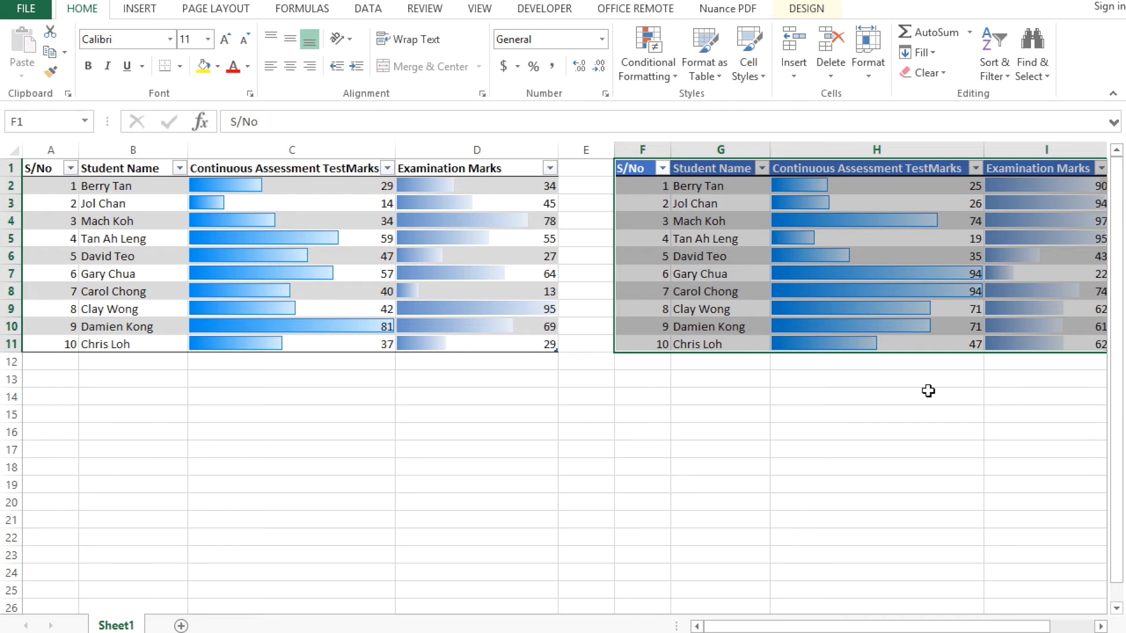
left_click(926, 391)
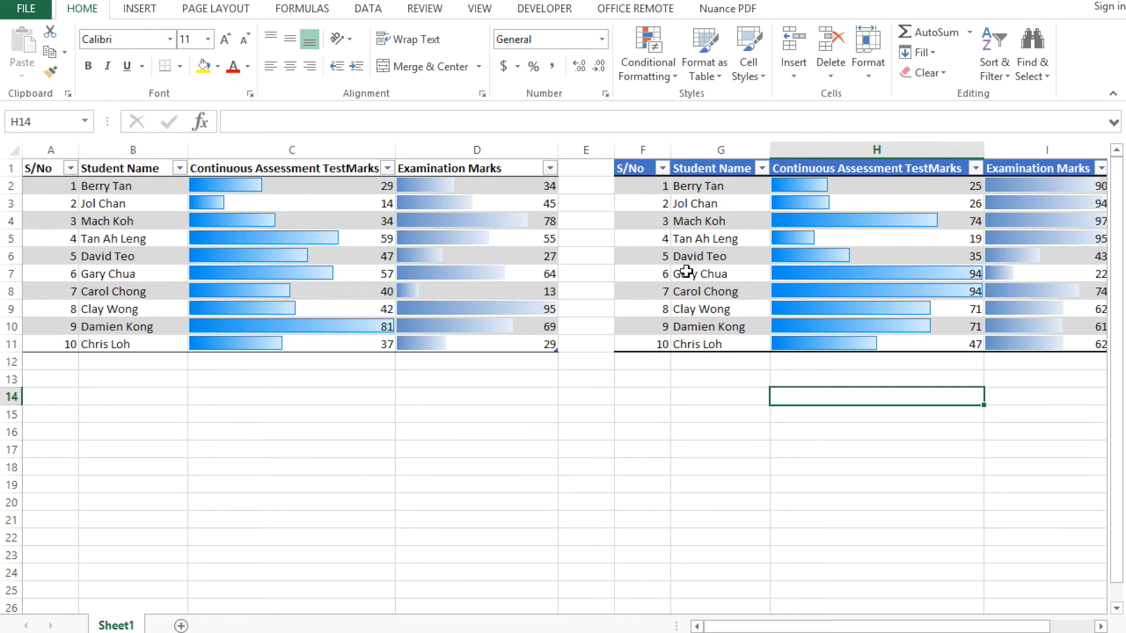
Insert a 2-D clustered column chart from the table in A1:D11 and place it below that table
left_click_drag(480, 345, 26, 168)
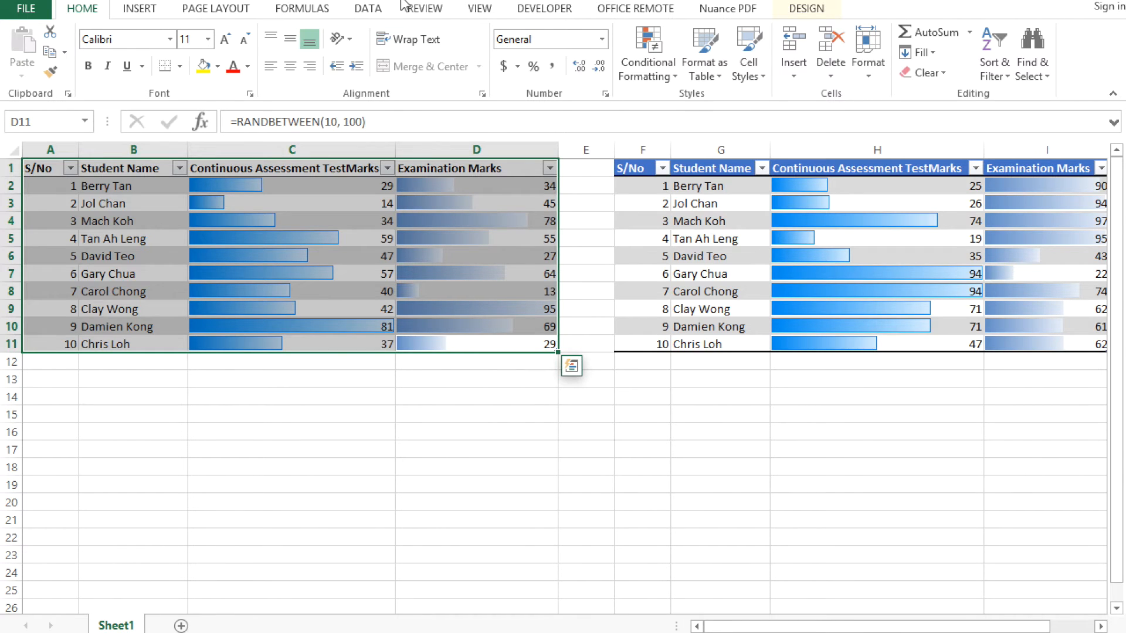
left_click(146, 14)
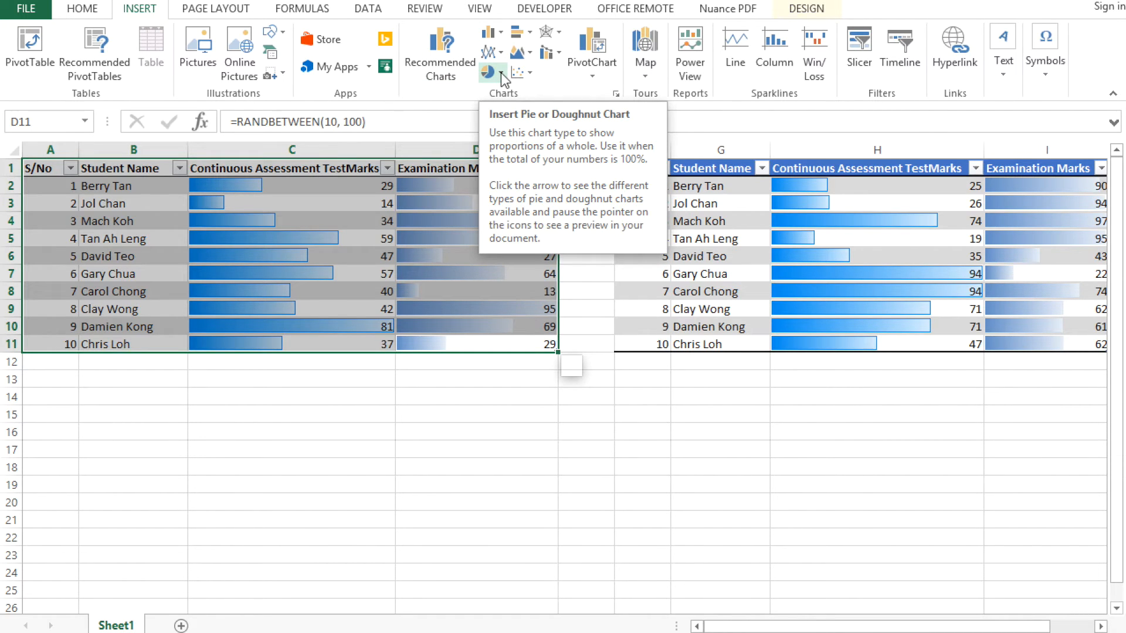
left_click(492, 32)
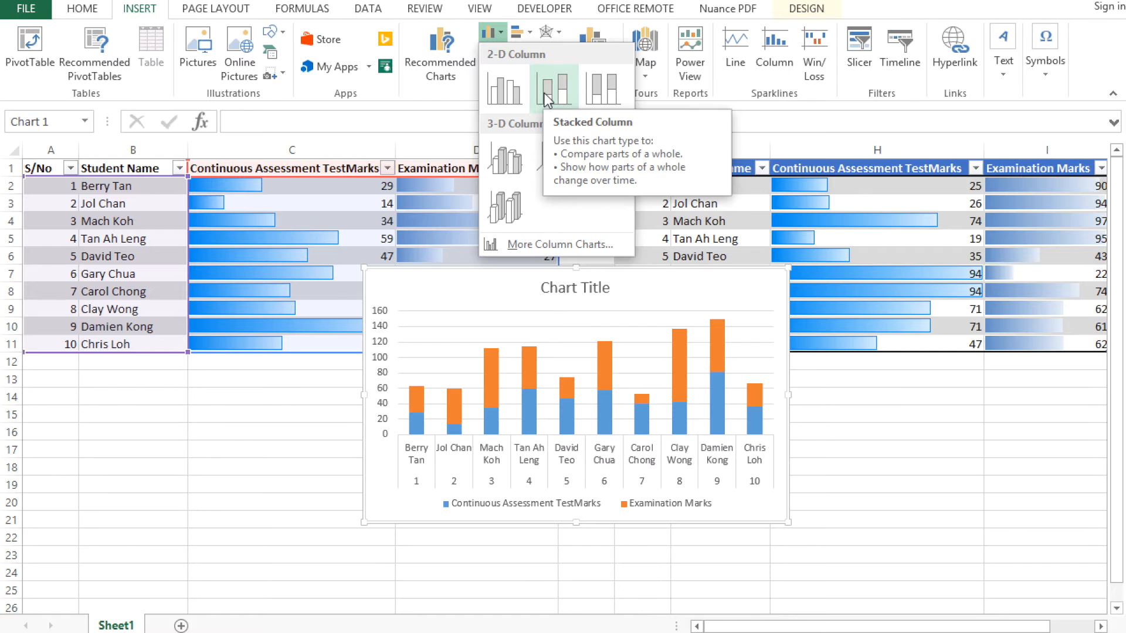
left_click(504, 89)
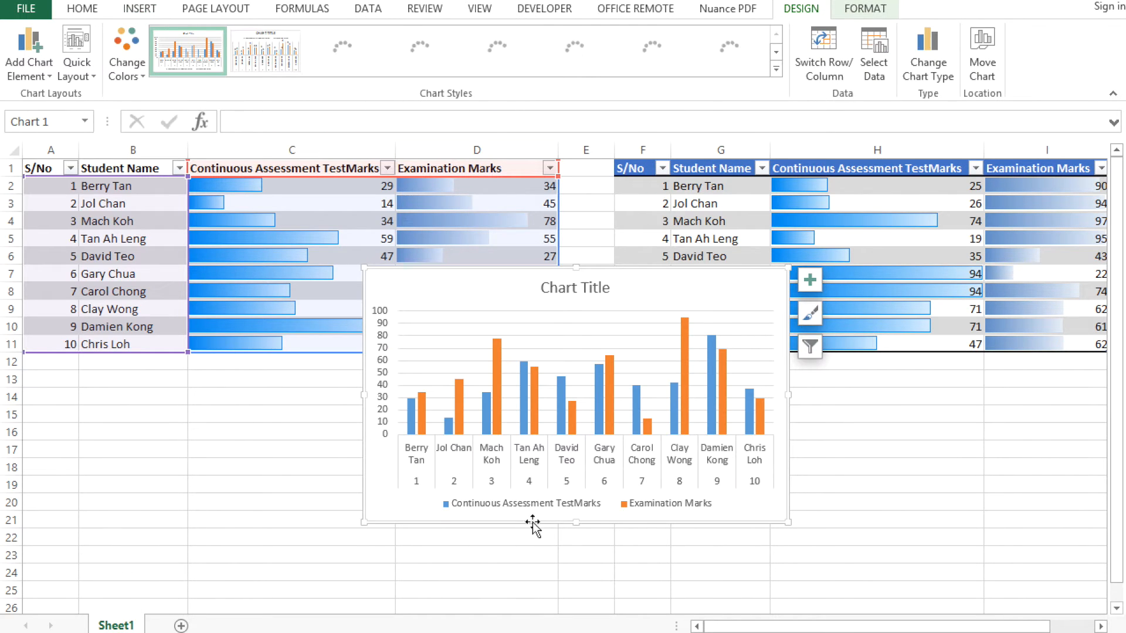
left_click_drag(529, 524, 217, 470)
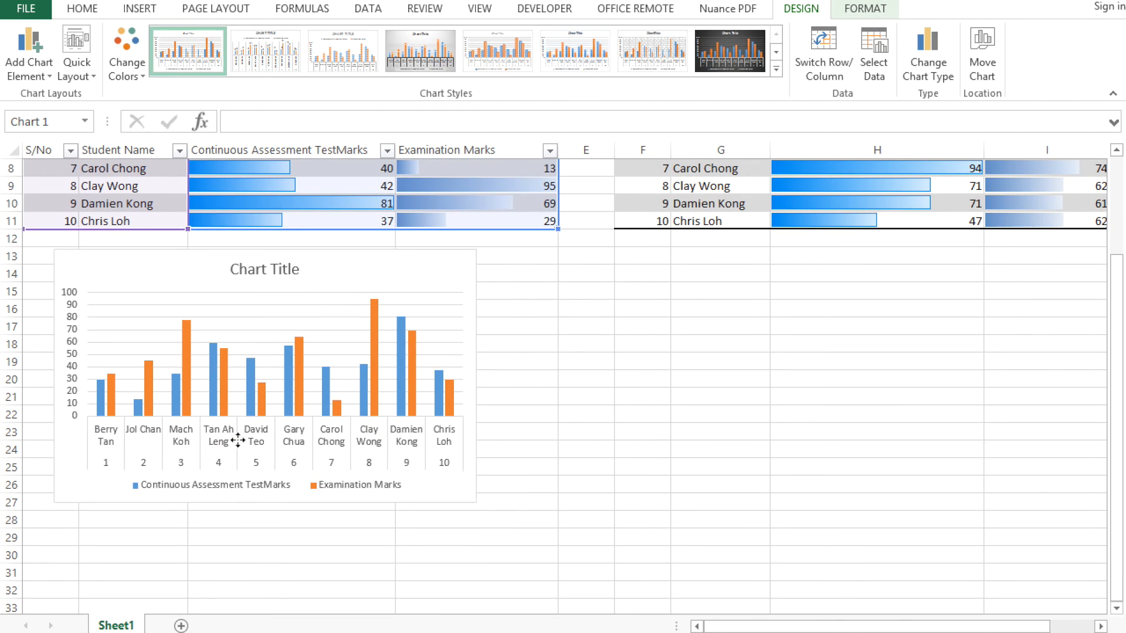
Replace the chart's placeholder title with "Science Results for Class 1A (2015)"
left_click(285, 271)
double_click(285, 271)
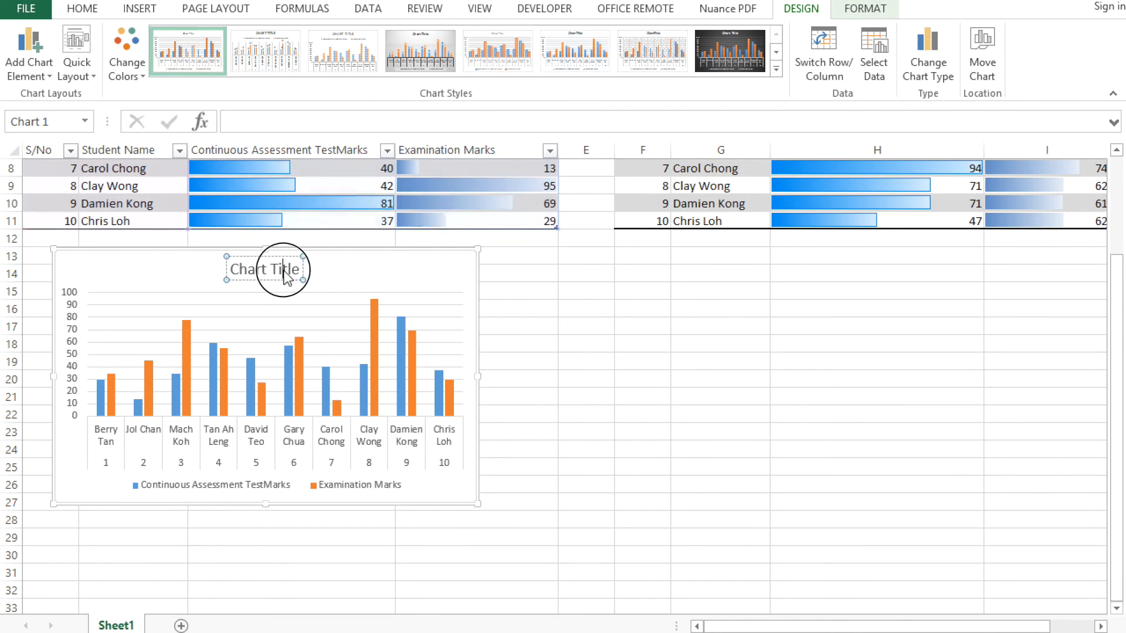
left_click_drag(243, 261, 238, 261)
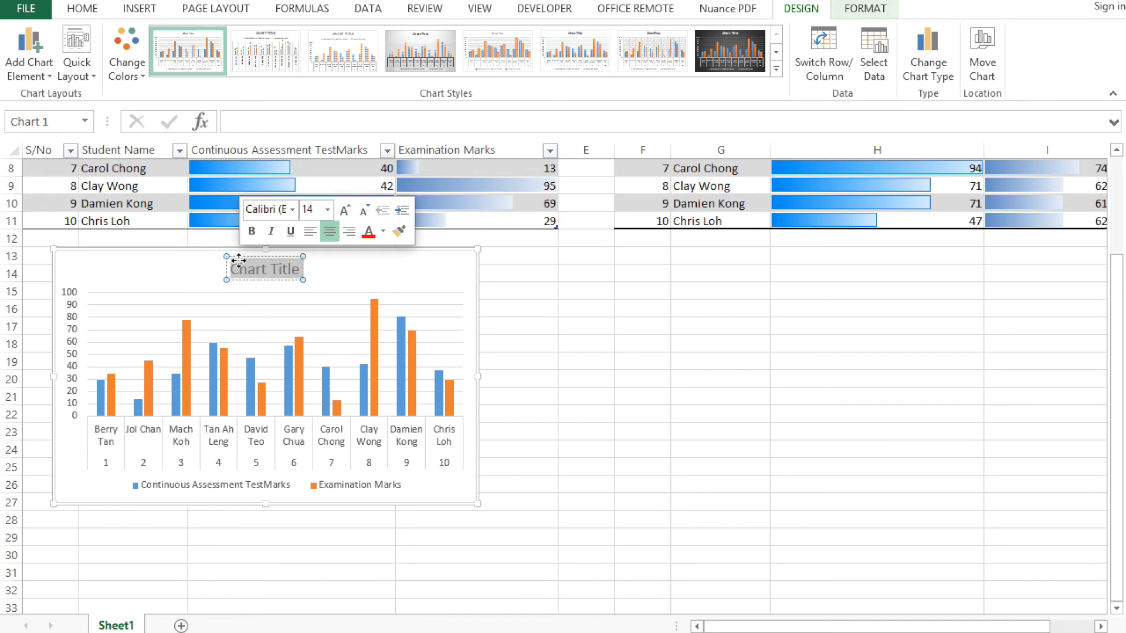
type("Exmin")
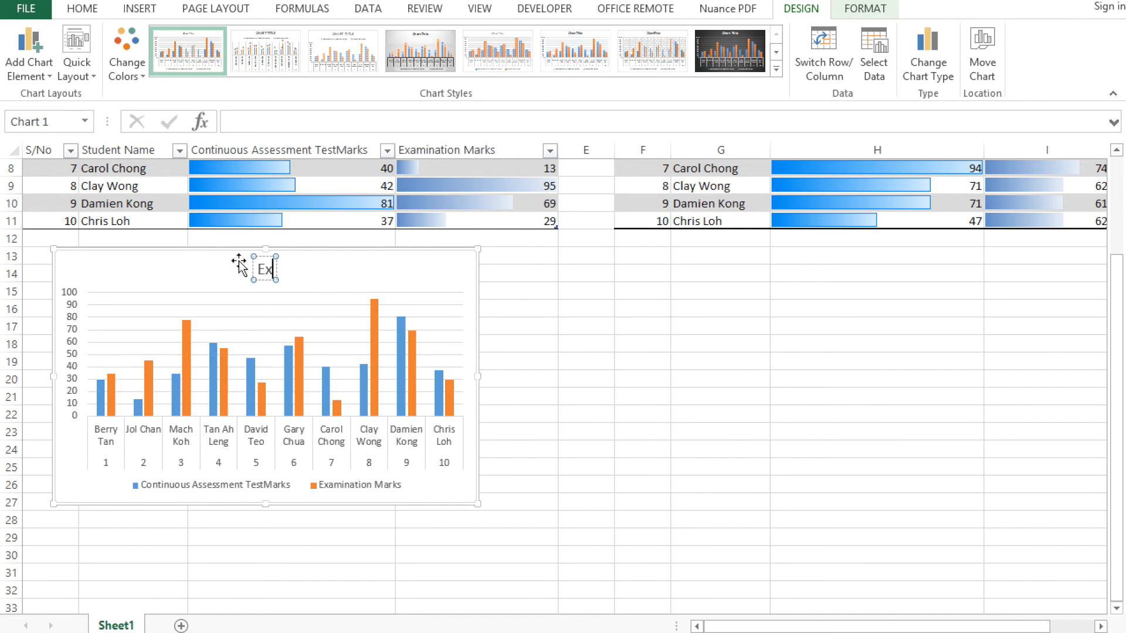
key("BackSpace")
key("BackSpace")
key("BackSpace")
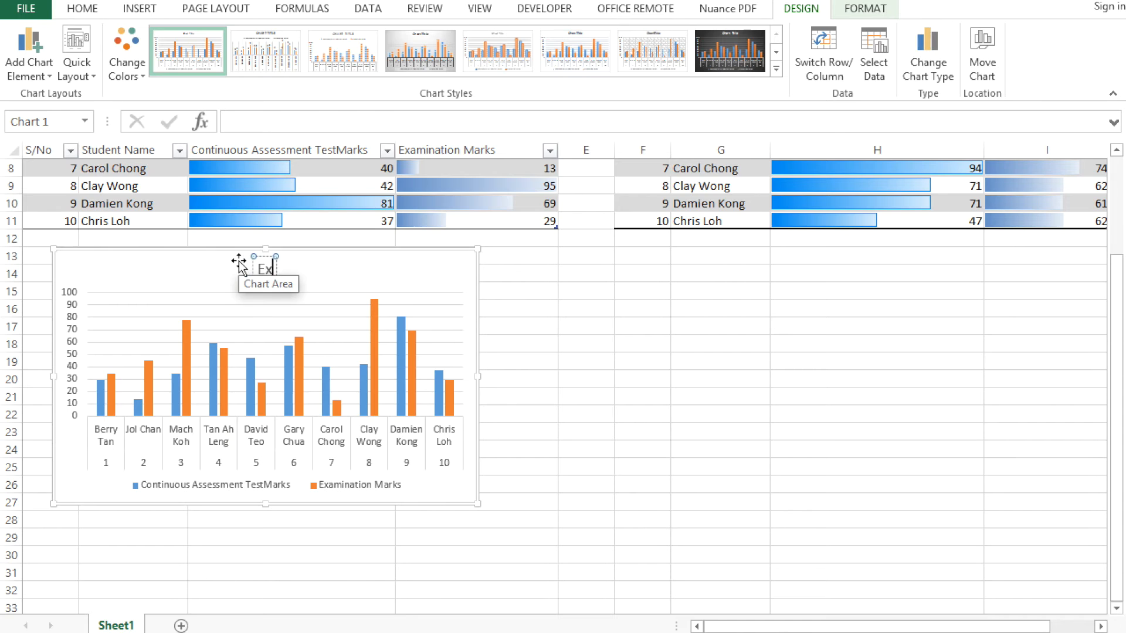
type("aminati")
key("BackSpace")
key("BackSpace")
key("BackSpace")
key("BackSpace")
key("BackSpace")
key("BackSpace")
key("BackSpace")
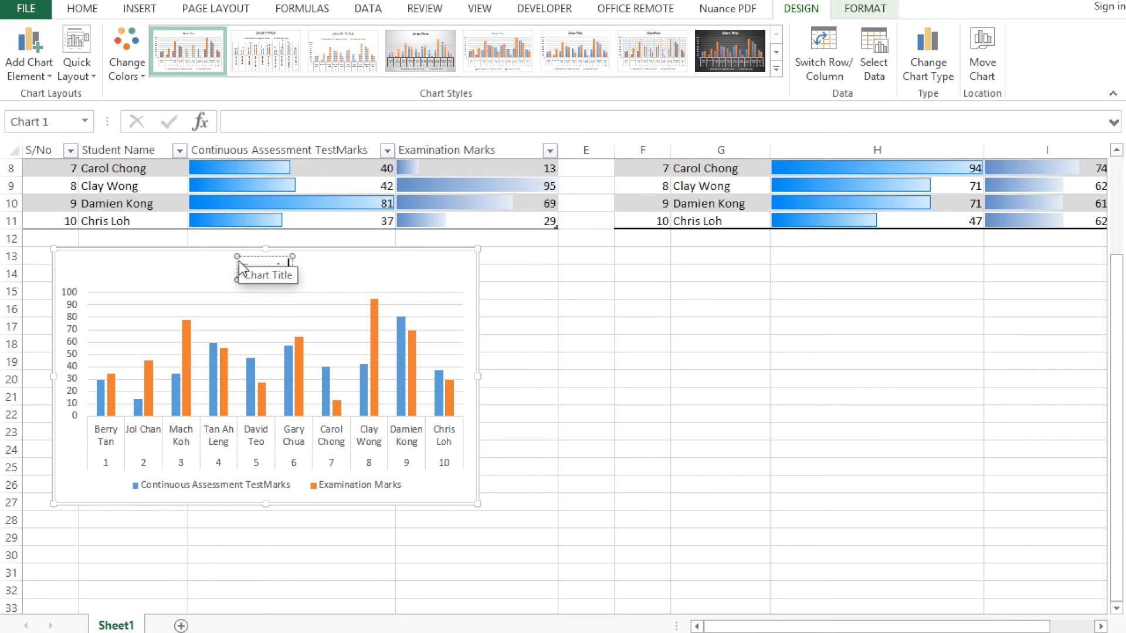
key("BackSpace")
key("BackSpace")
type("Results for")
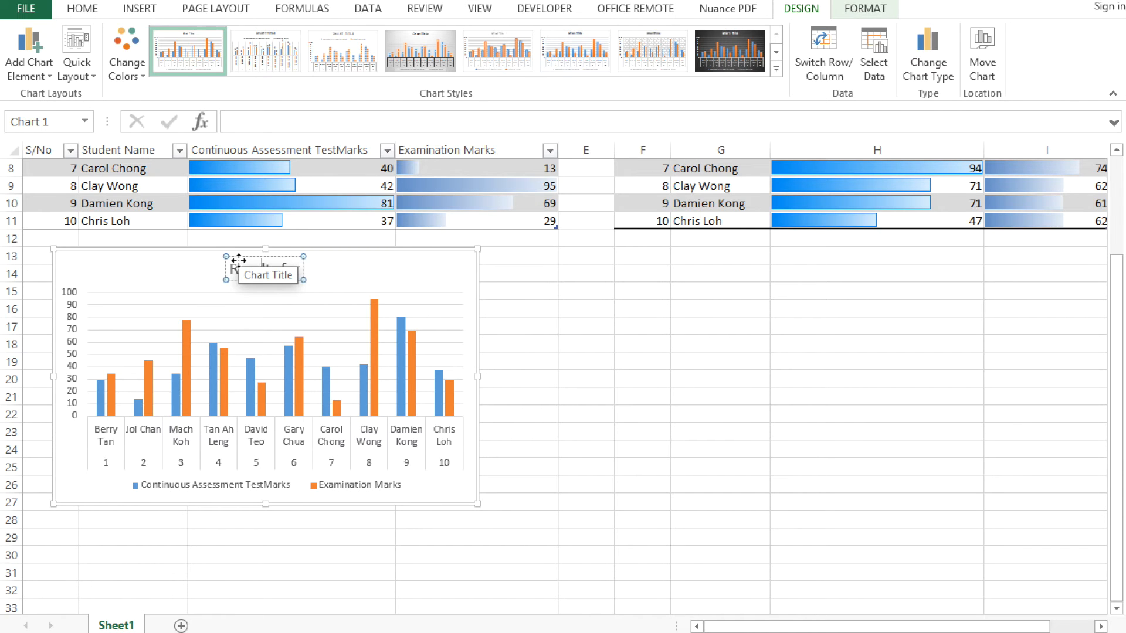
type("Science")
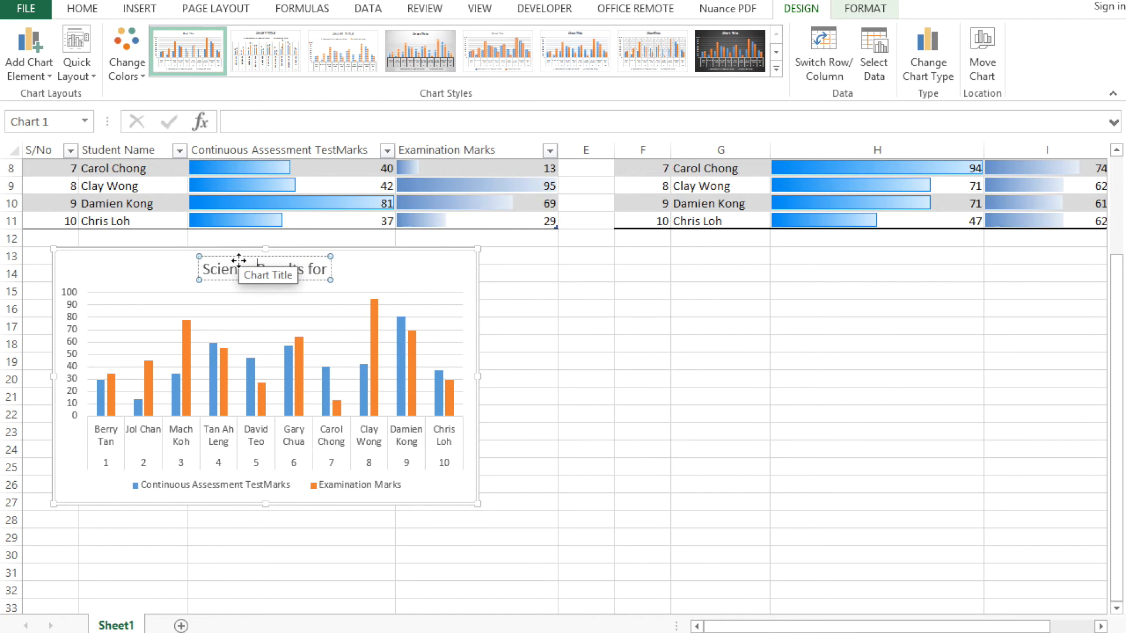
key("ctrl+Right")
key("ctrl+Right")
type("Class 1")
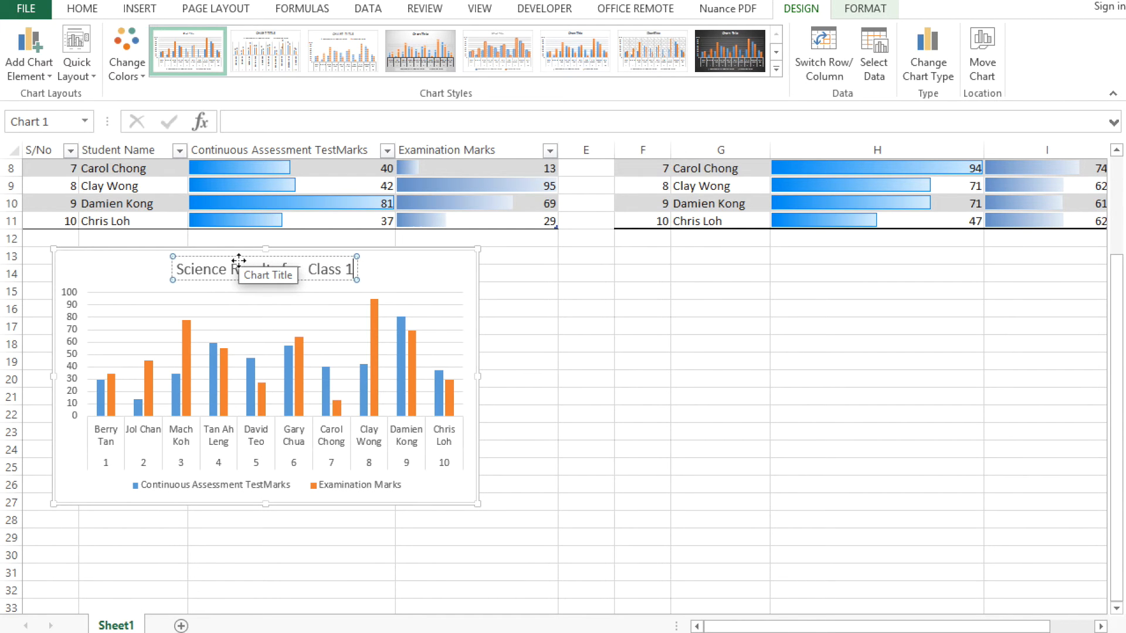
type("A")
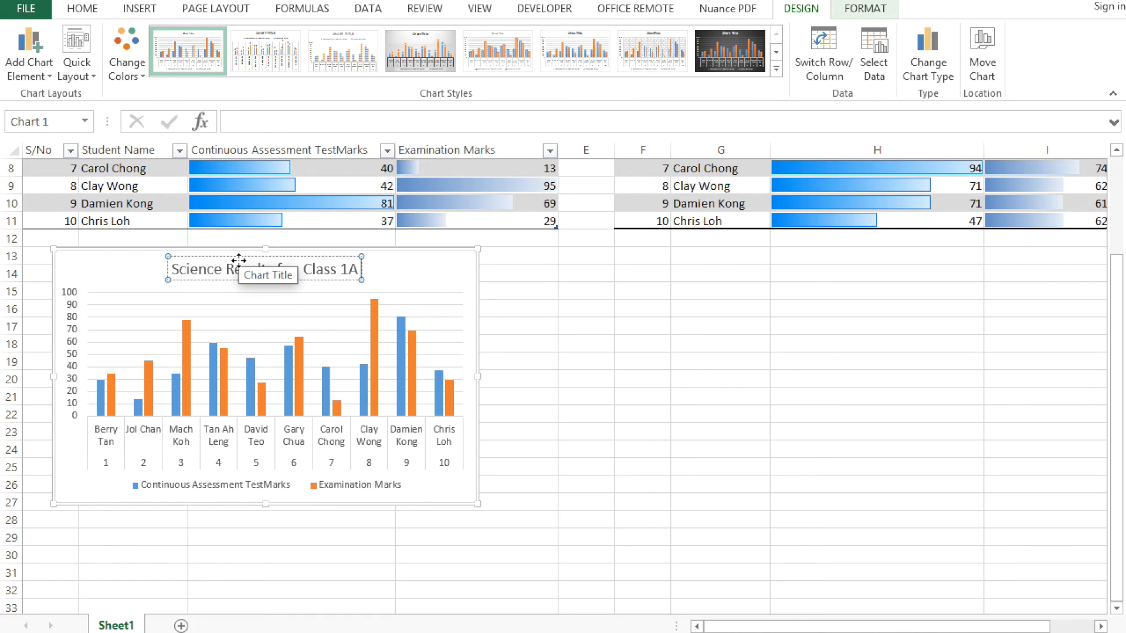
type(" (2015)")
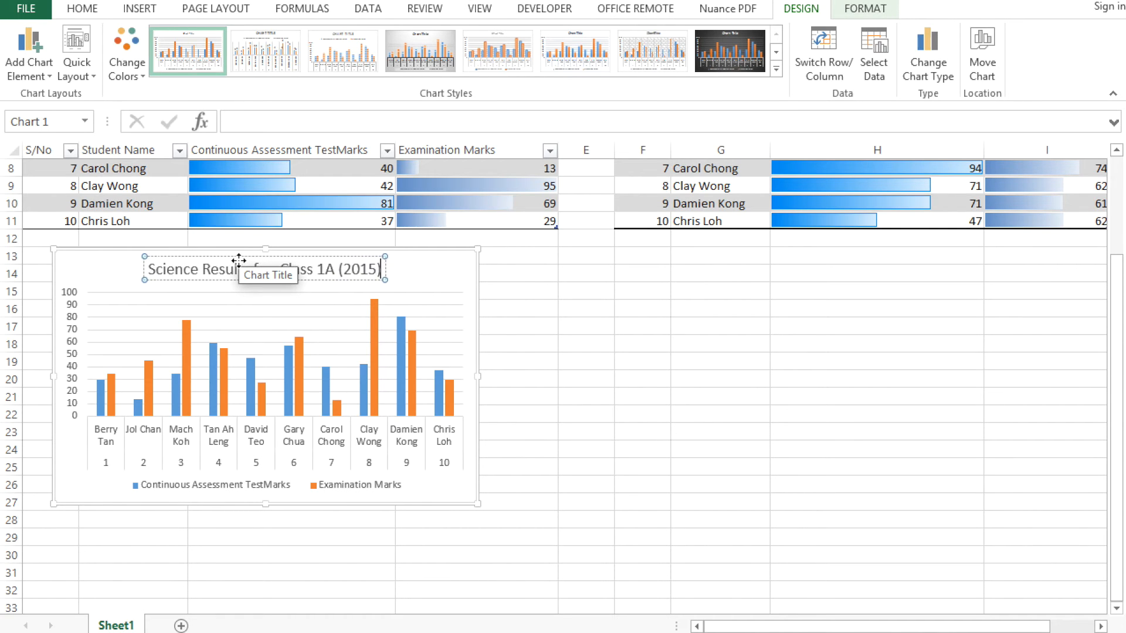
left_click(583, 347)
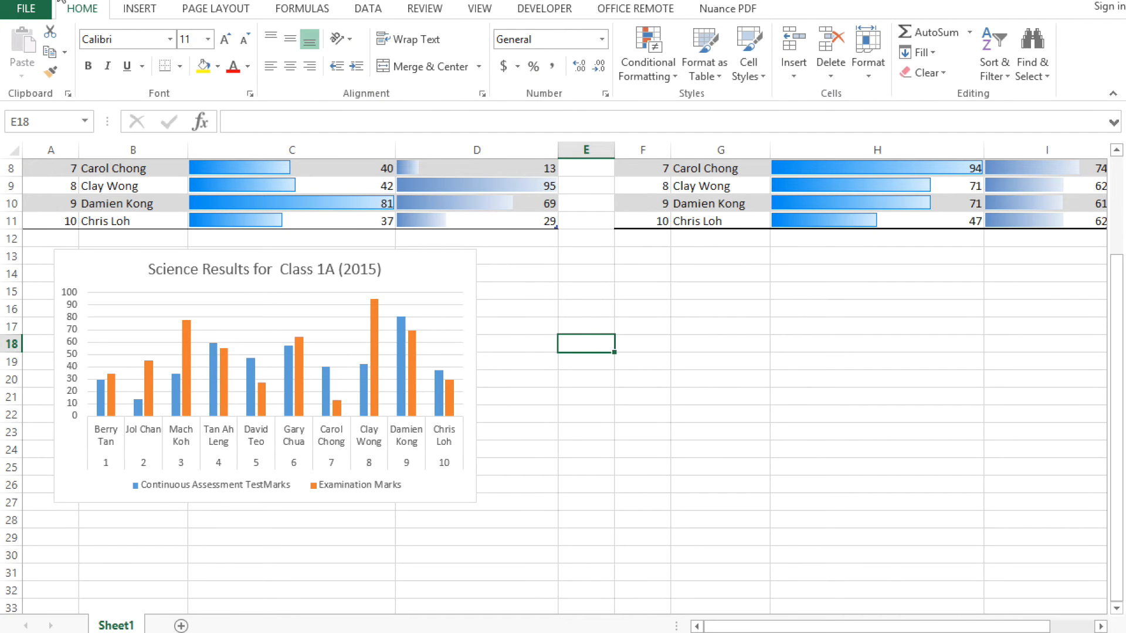
Recalculate the sheet several times to regenerate the random marks, and compare the column chart with the source table
key("F9")
key("F9")
key("F9")
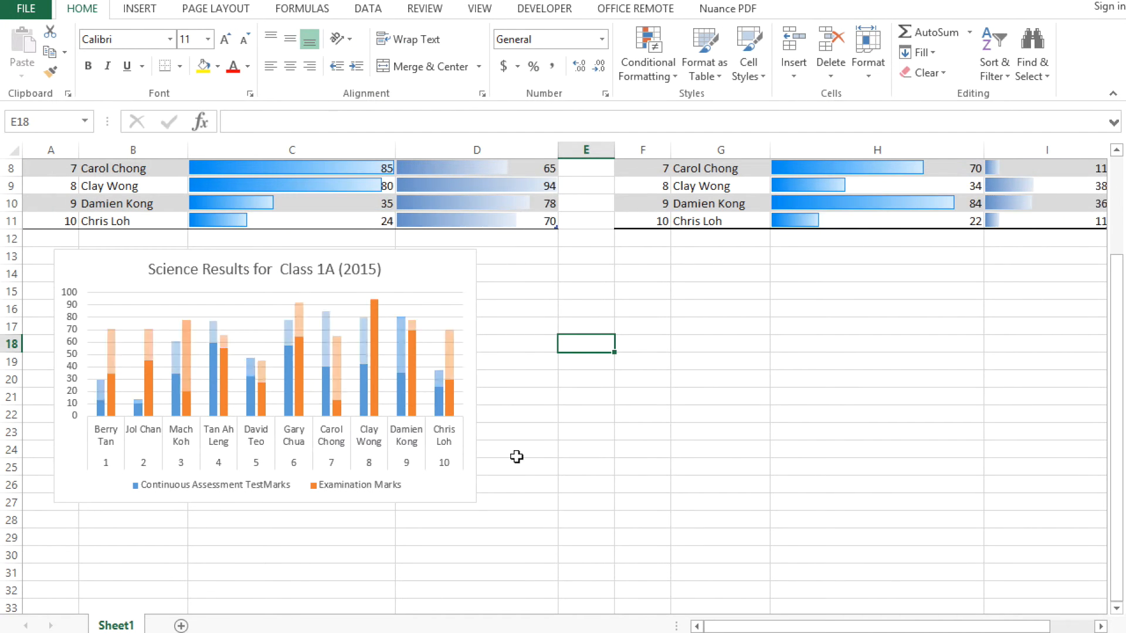
scroll(516, 457, "up", 2)
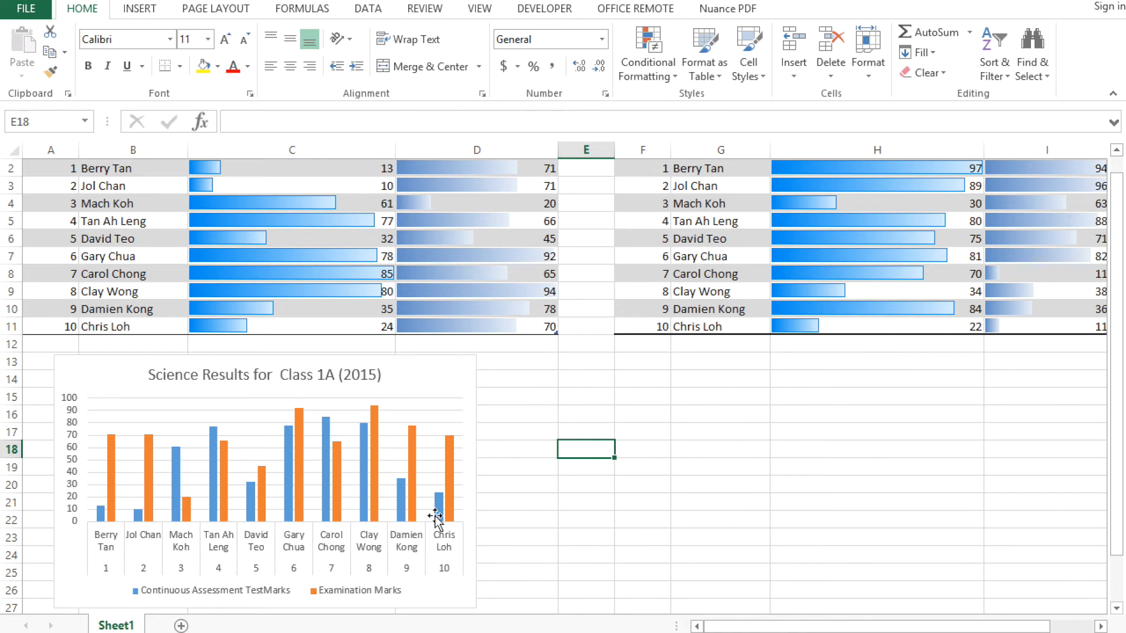
mouse_move(409, 480)
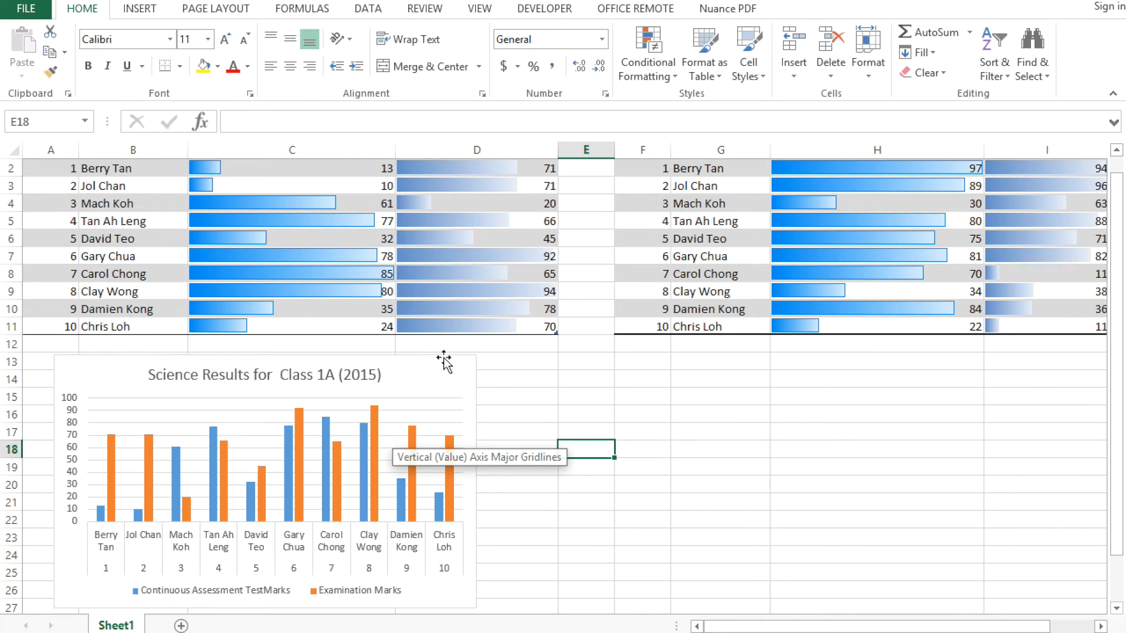
scroll(494, 323, "up", 1)
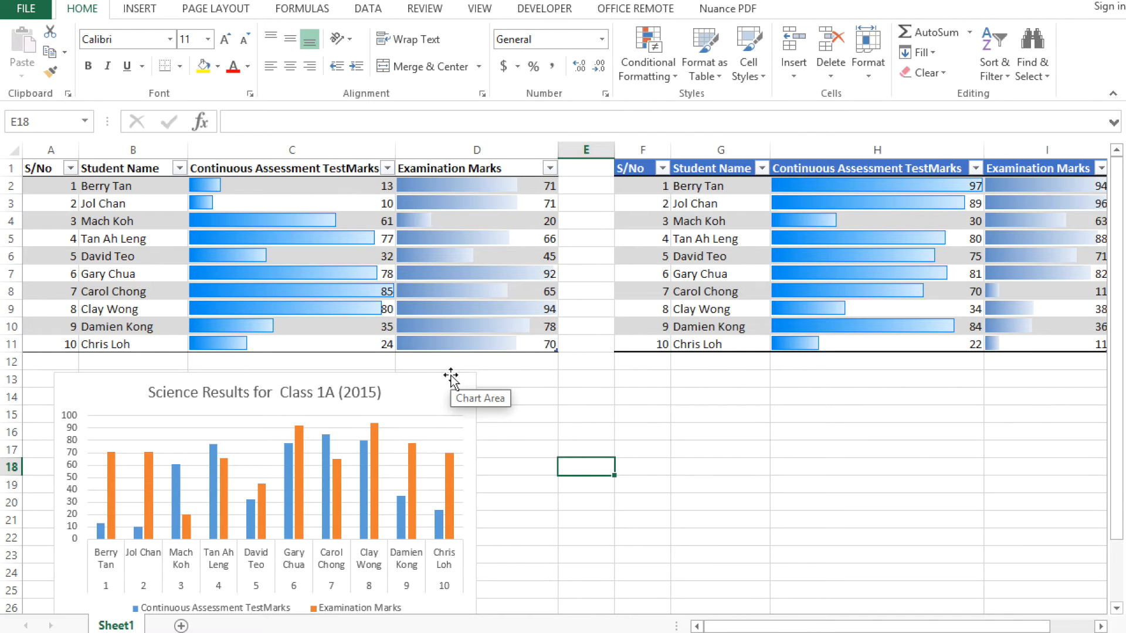
Correct the headers in C1 and H1 to read "Continuous Assessment Test Marks", adding the missing space before "Marks"
double_click(351, 168)
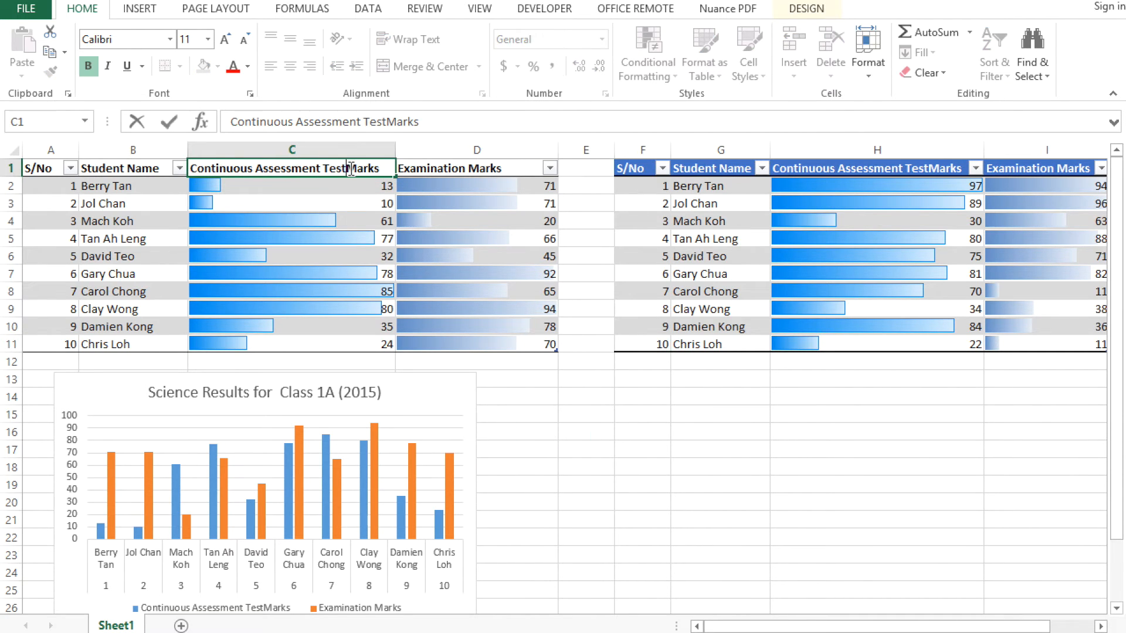
left_click(934, 168)
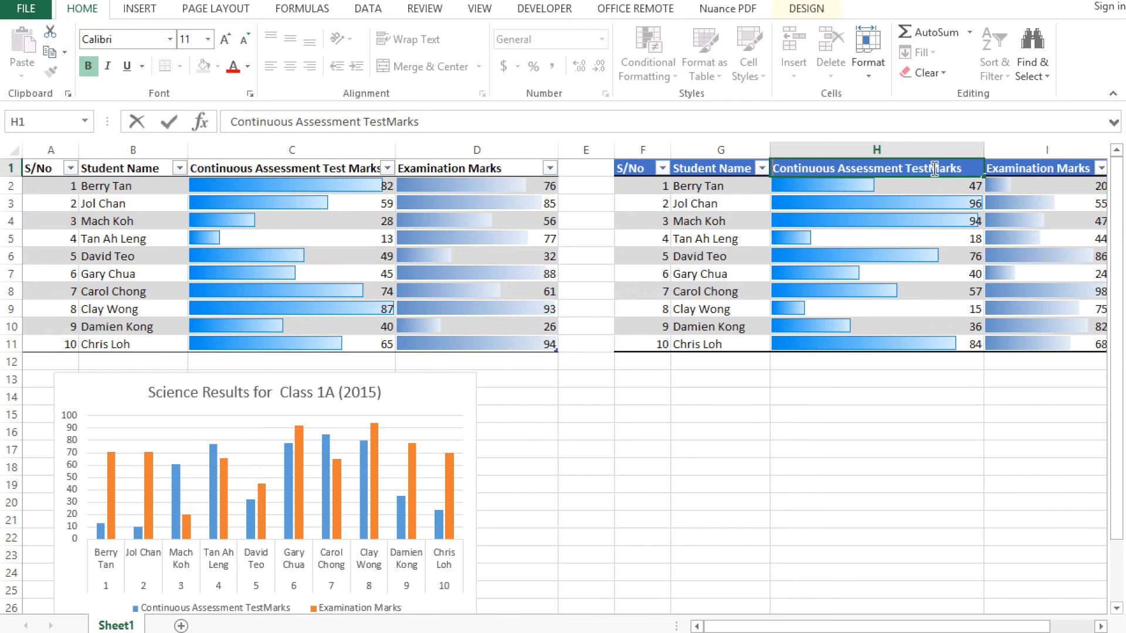
left_click(916, 405)
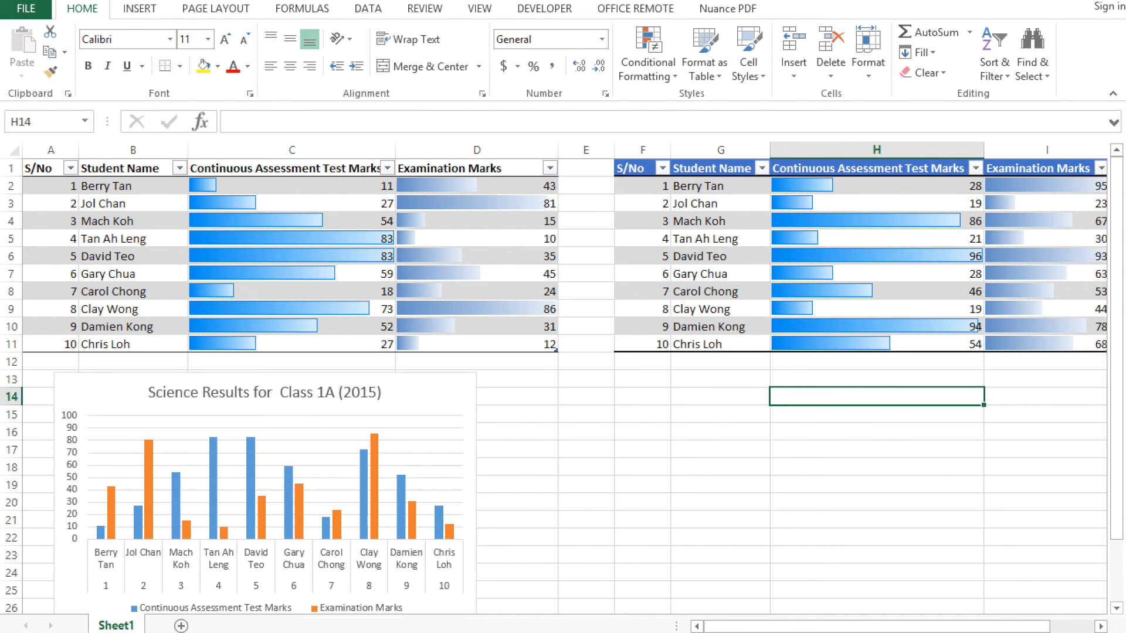
left_click(140, 11)
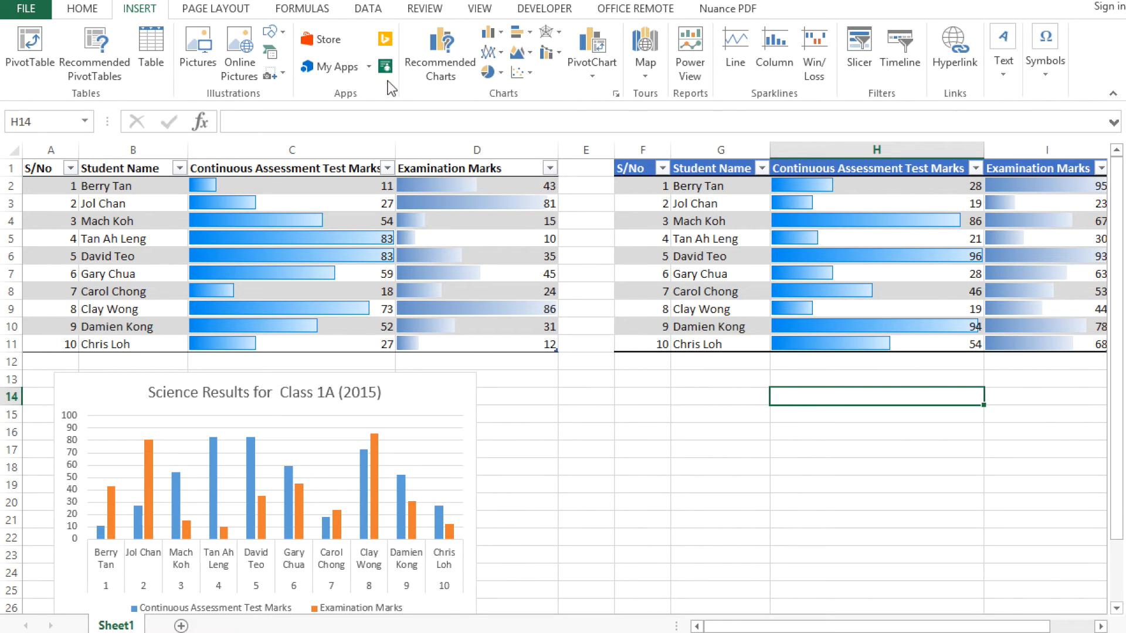
left_click(499, 73)
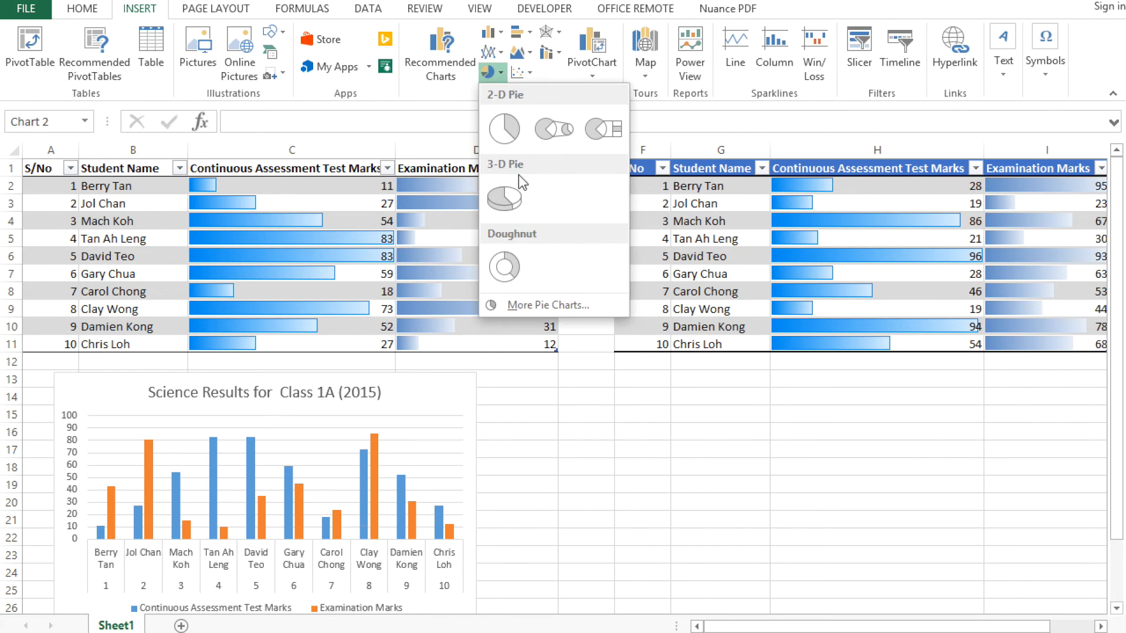
left_click(502, 35)
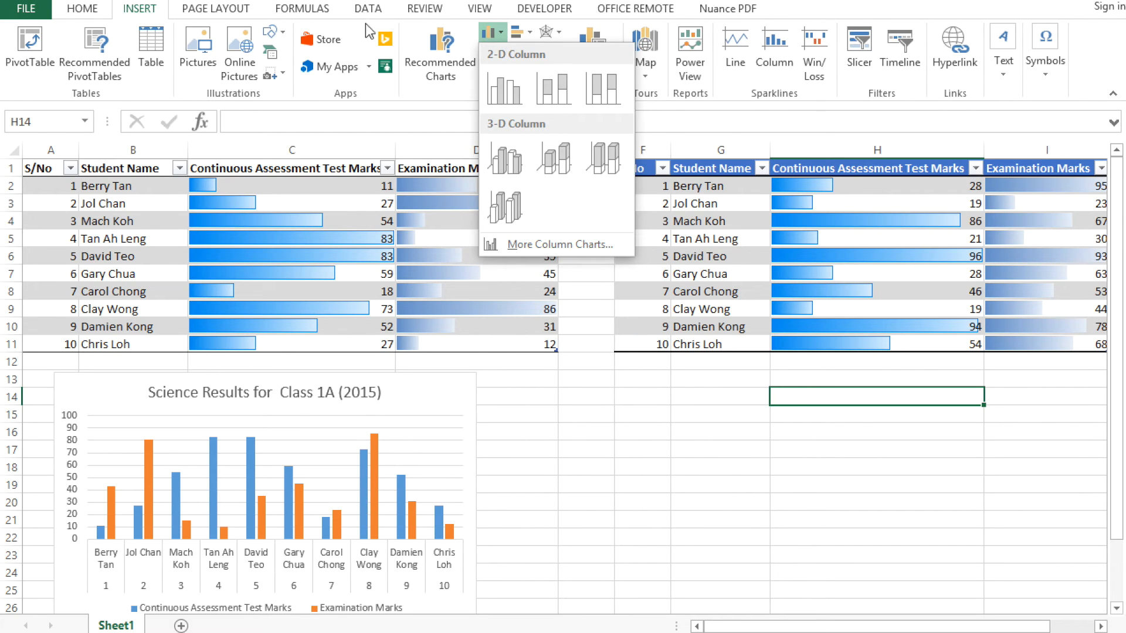
left_click(502, 35)
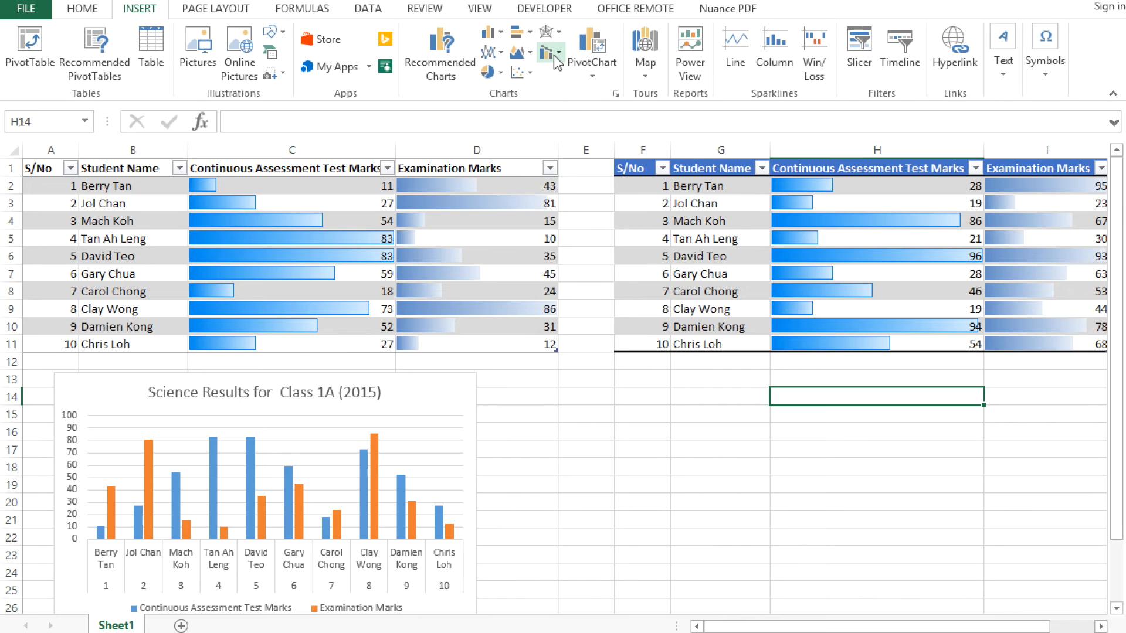
left_click(497, 51)
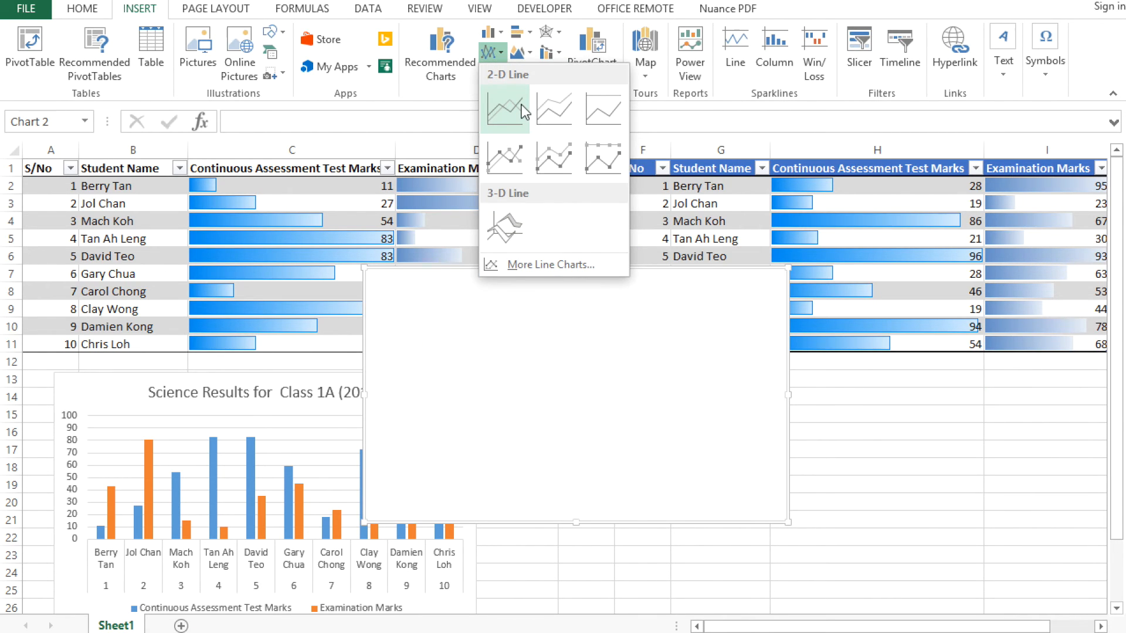
left_click(522, 106)
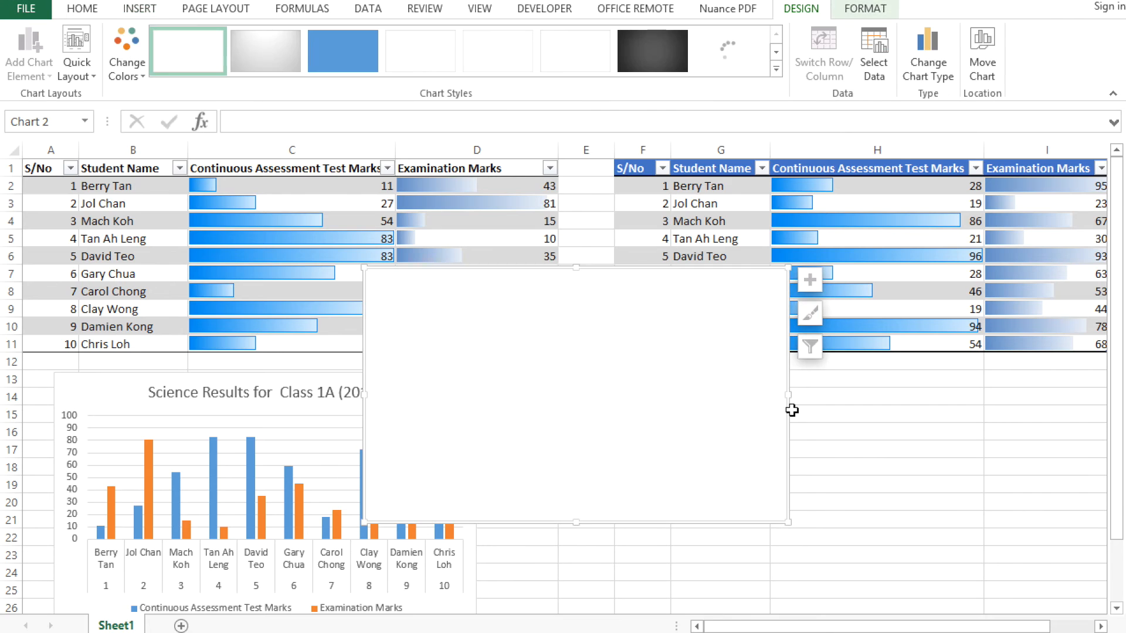
left_click_drag(786, 405, 934, 505)
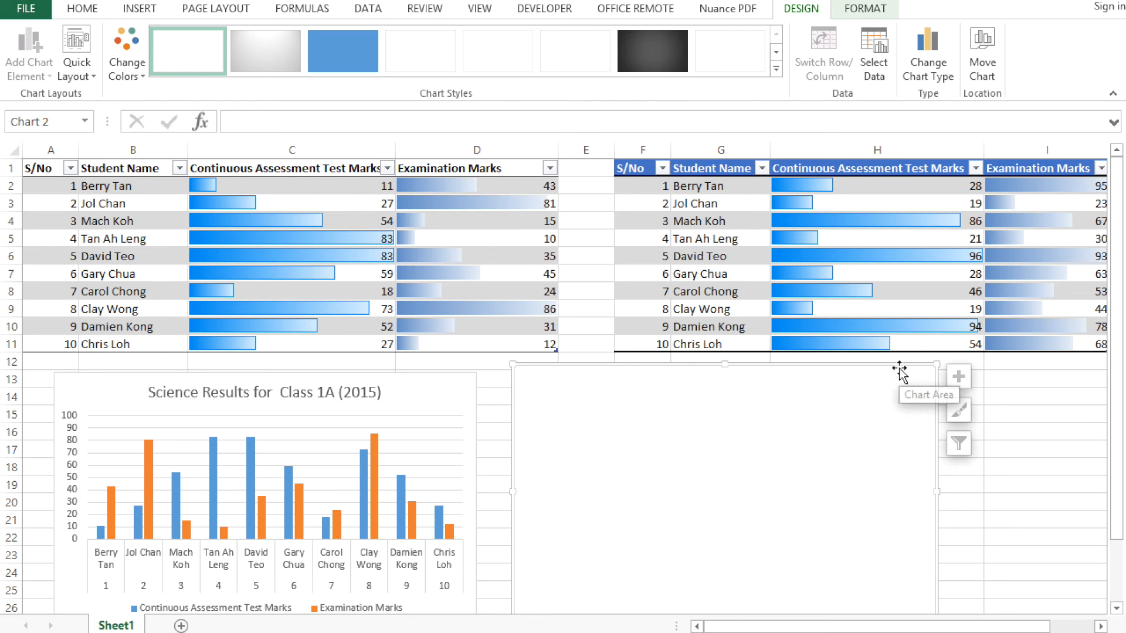
key("Delete")
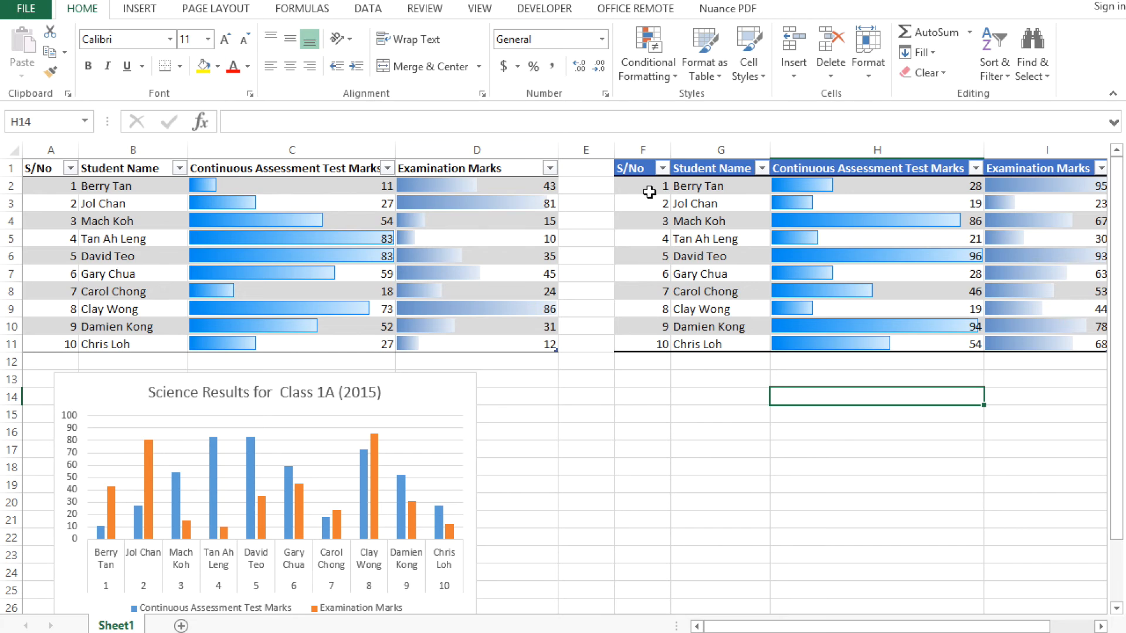
Insert a 2-D line chart from the table in F1:I11 and place it below that table, beside the column chart
left_click_drag(641, 170, 1028, 347)
left_click(150, 7)
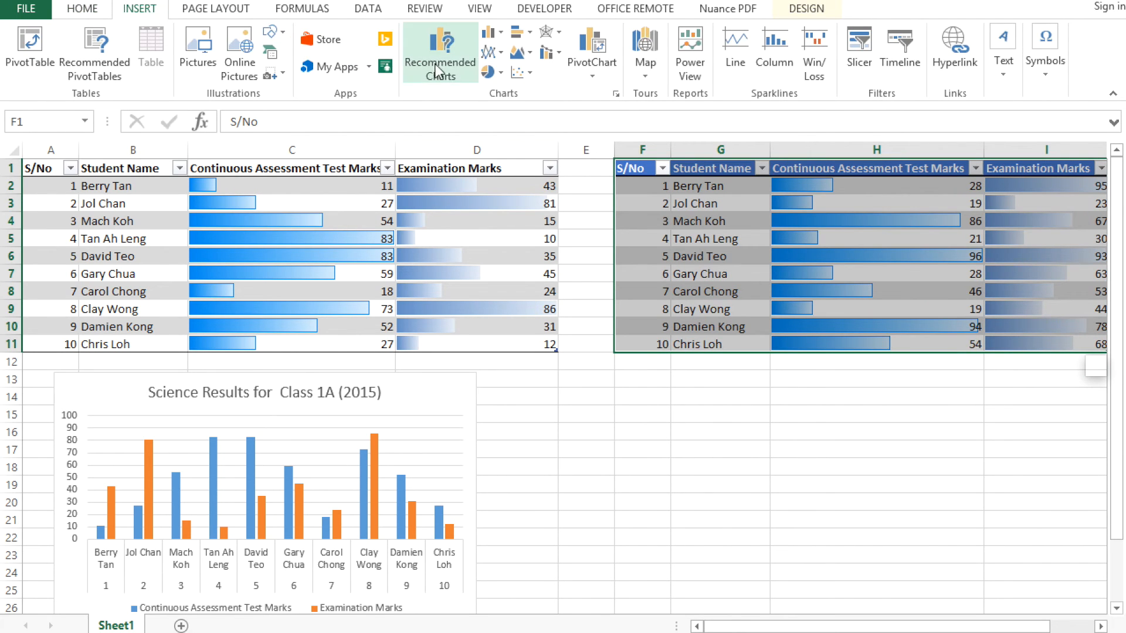
left_click(504, 55)
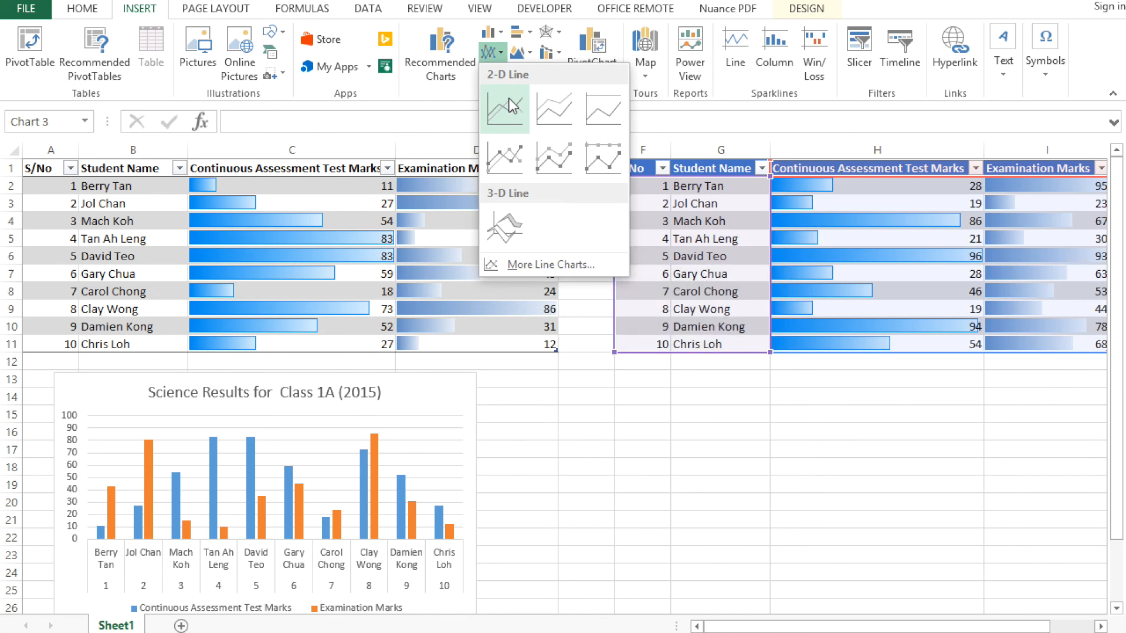
left_click(510, 103)
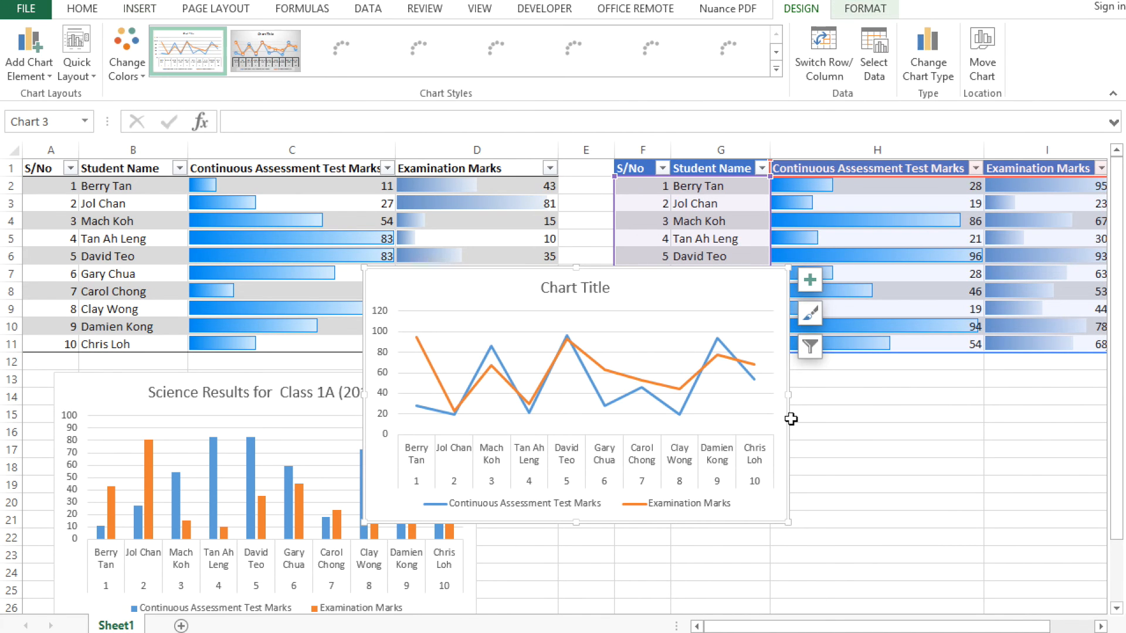
left_click_drag(789, 422, 937, 526)
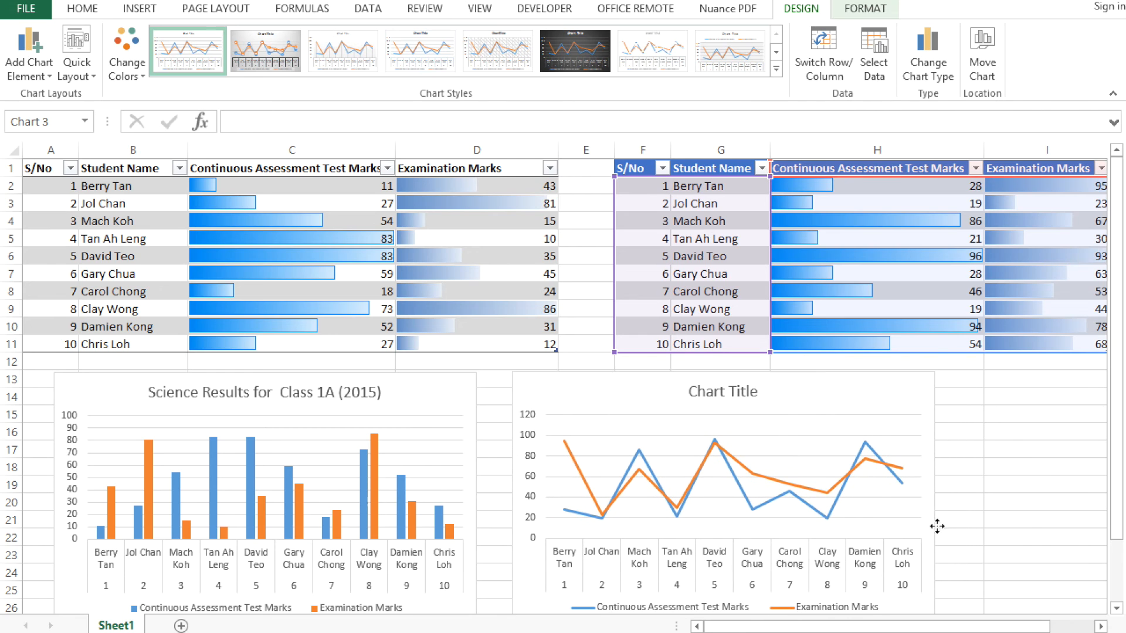
Copy the column chart's title and replace the line chart's placeholder title with "Science Results for Class 1A (2015)"
left_click(370, 394)
left_click_drag(373, 391, 157, 393)
key("ctrl+c")
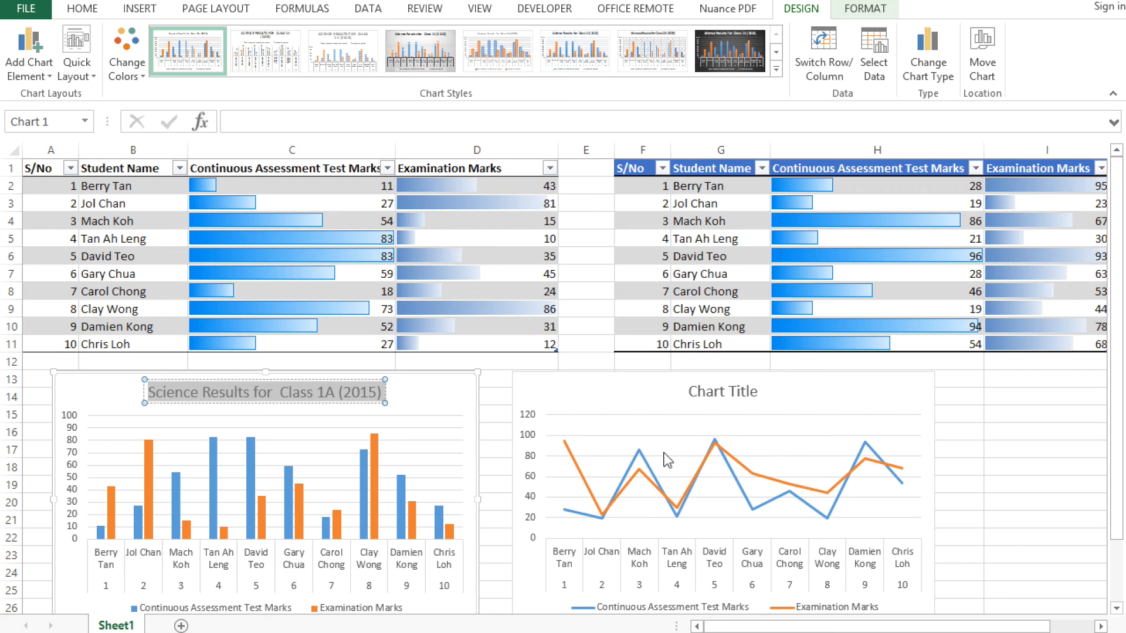
left_click(714, 399)
left_click(714, 398)
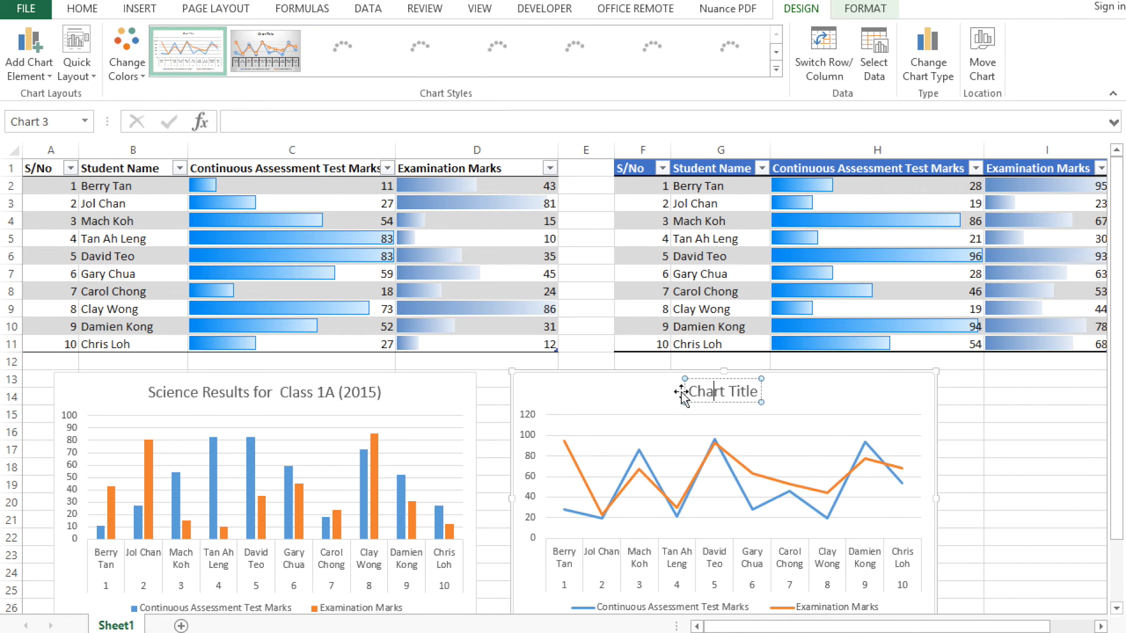
left_click_drag(690, 391, 786, 389)
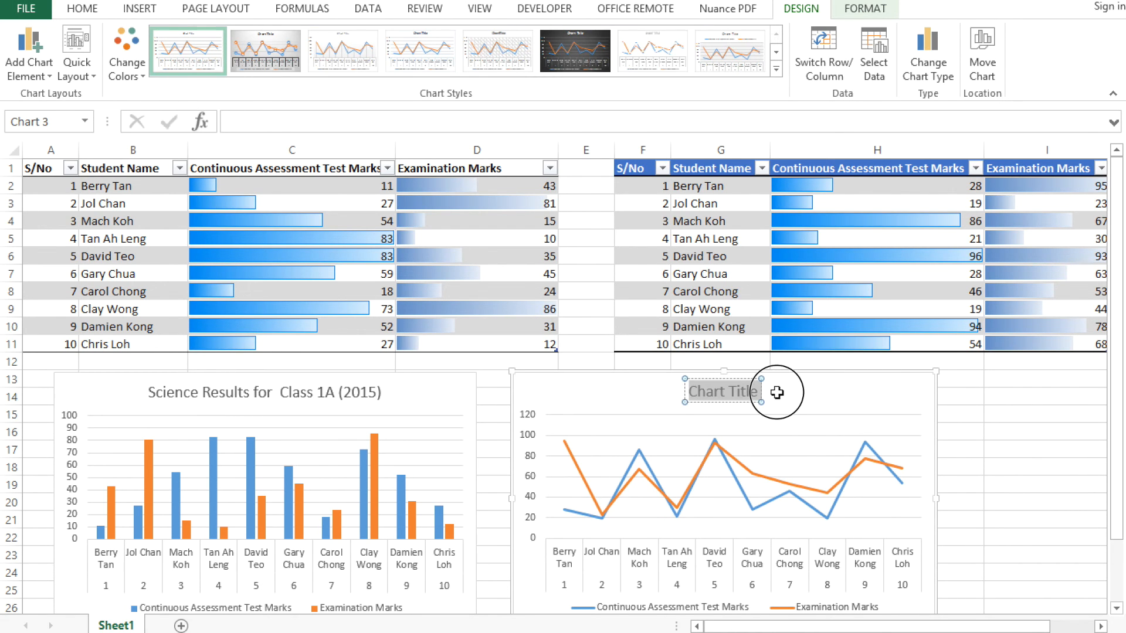
key("ctrl+v")
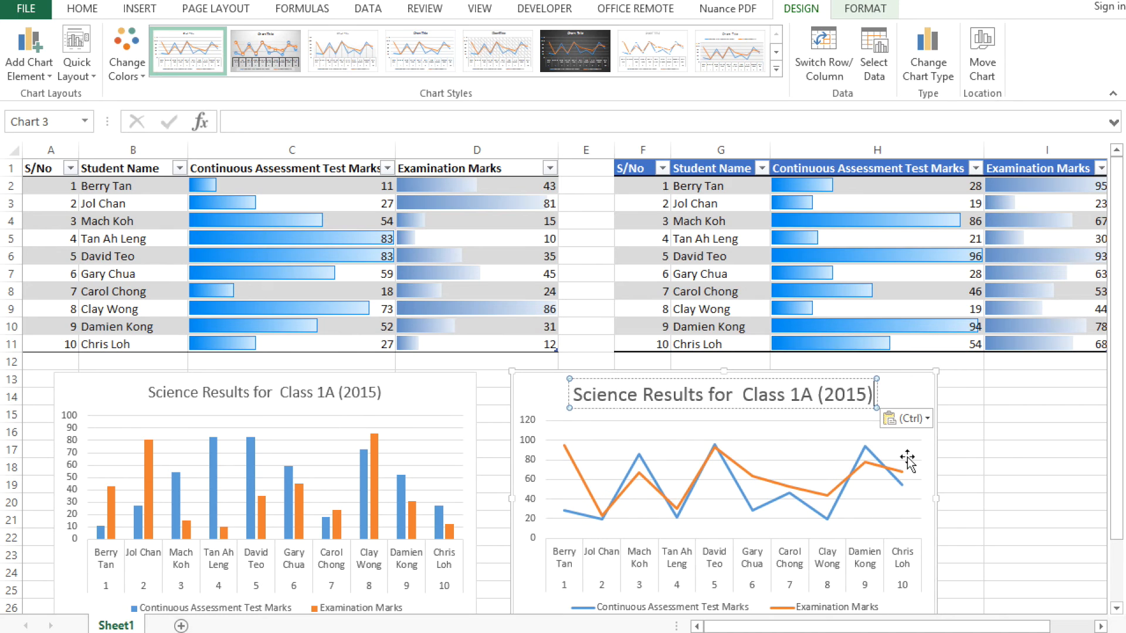
left_click(976, 473)
Recalculate the random marks and compare the column and line charts with their source tables
scroll(975, 473, "down", 1)
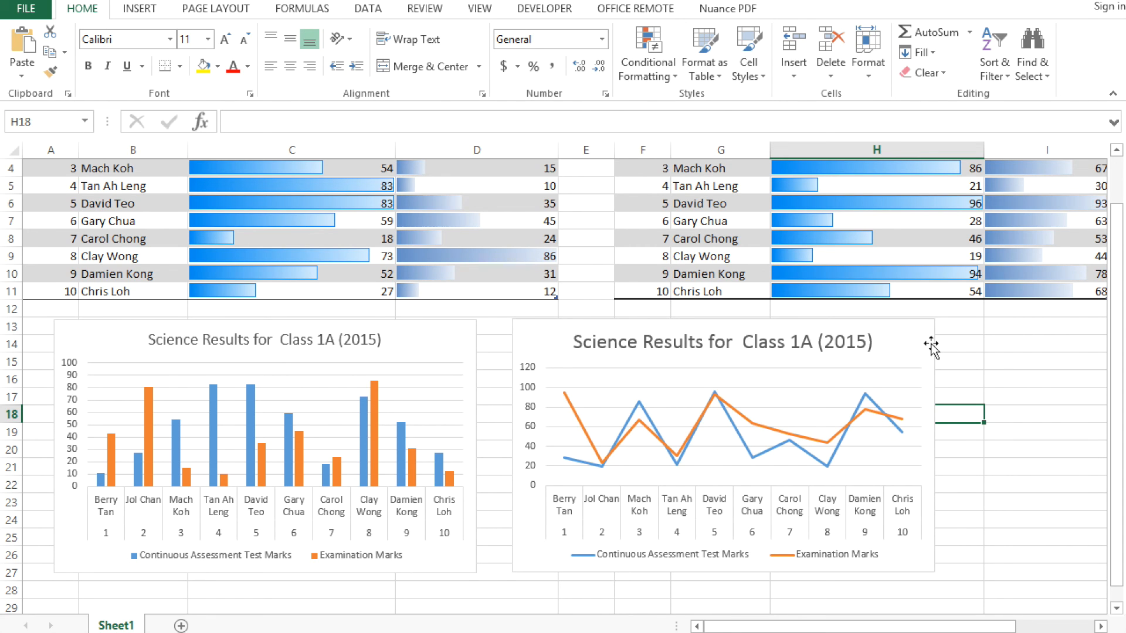
left_click(44, 4)
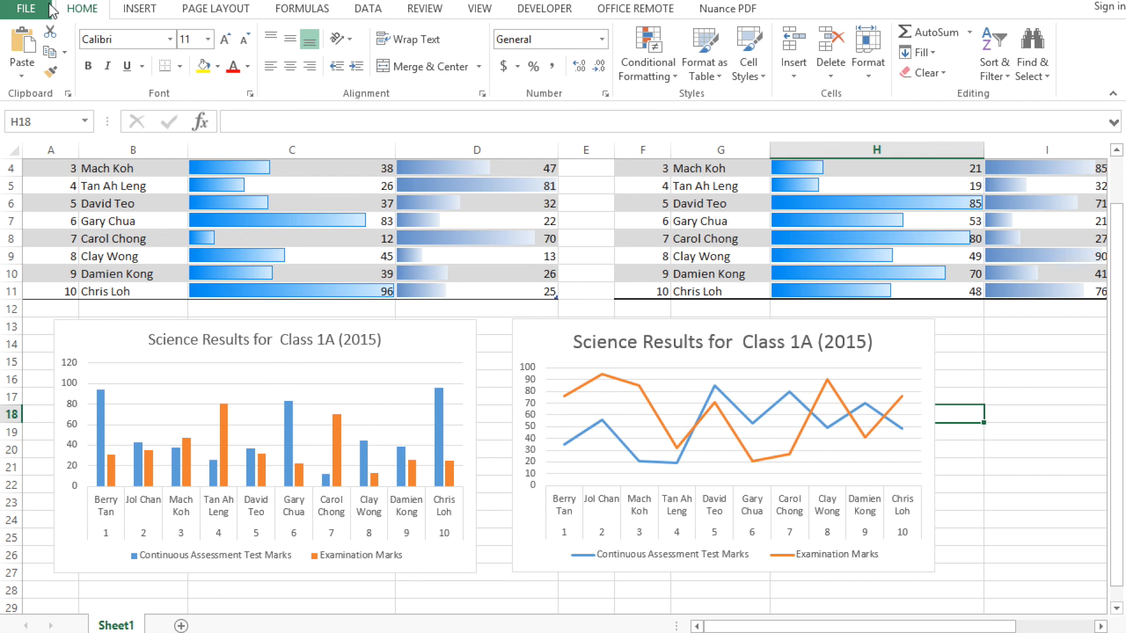
scroll(302, 253, "up", 1)
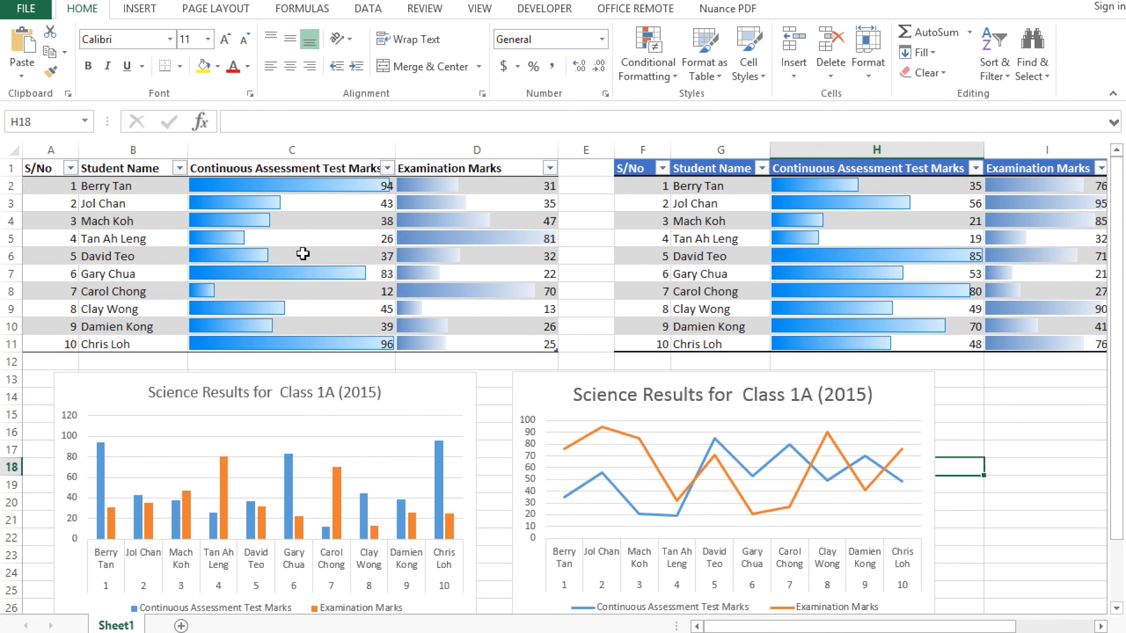